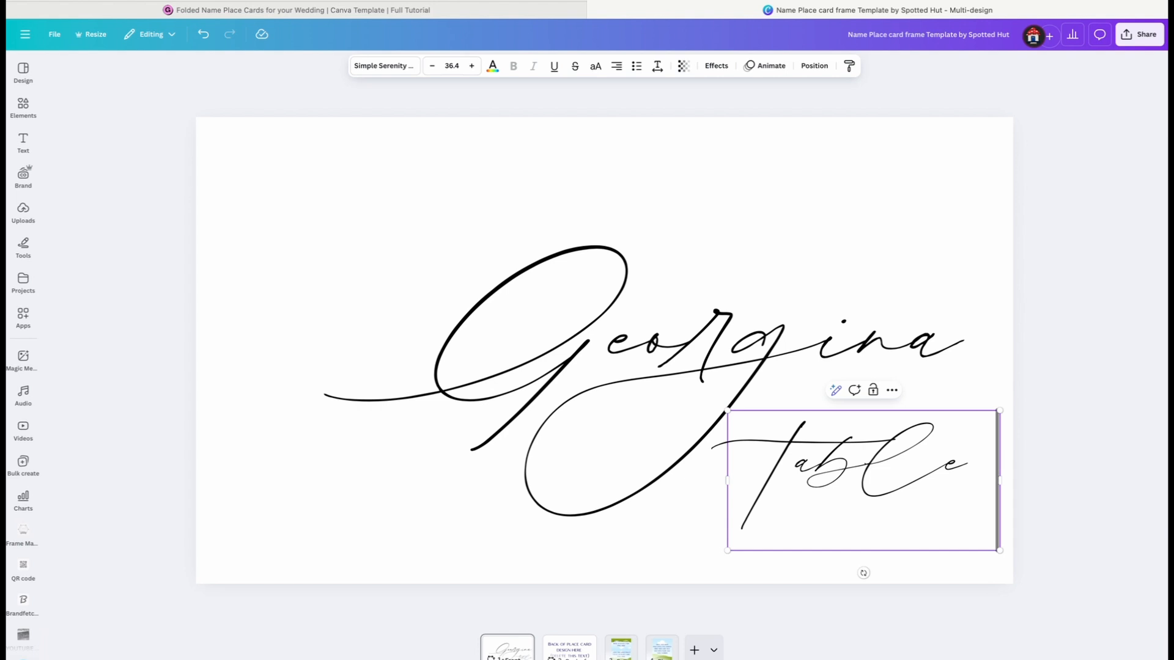
Complete the table label as "Table three", set it in Cinzel at size 8.1 and convert it to uppercase
text(three)
key(ctrl+a)
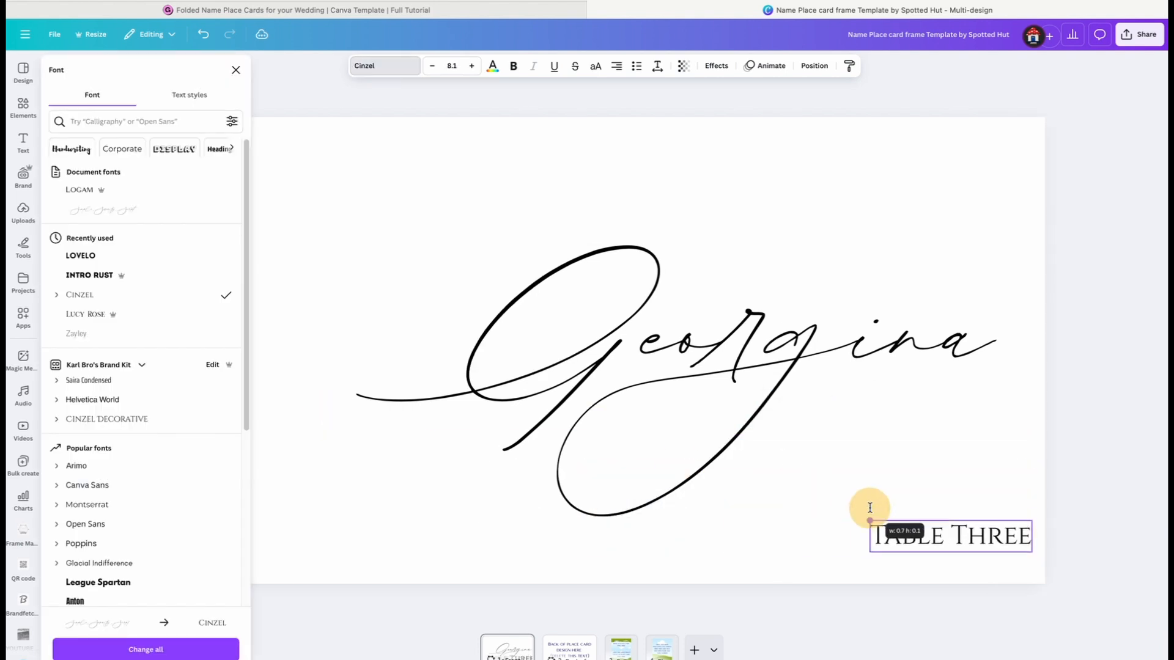
click(871, 520)
click(595, 69)
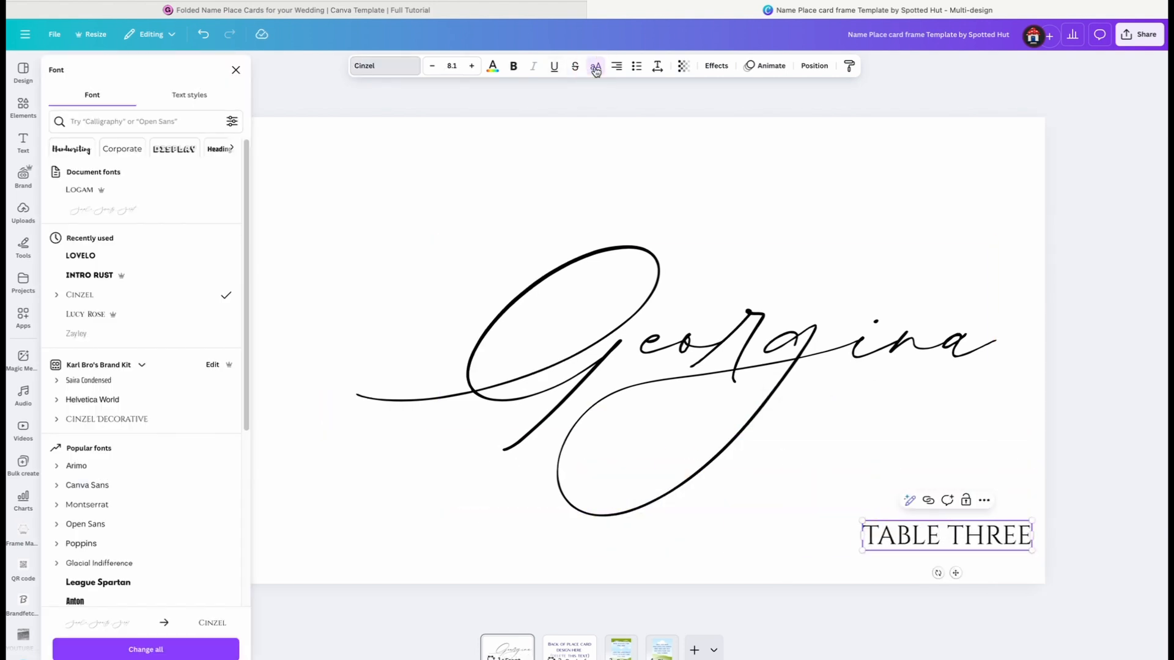
Adjust the table label's text alignment and move it up and inward beneath the end of the guest name
click(617, 70)
click(616, 71)
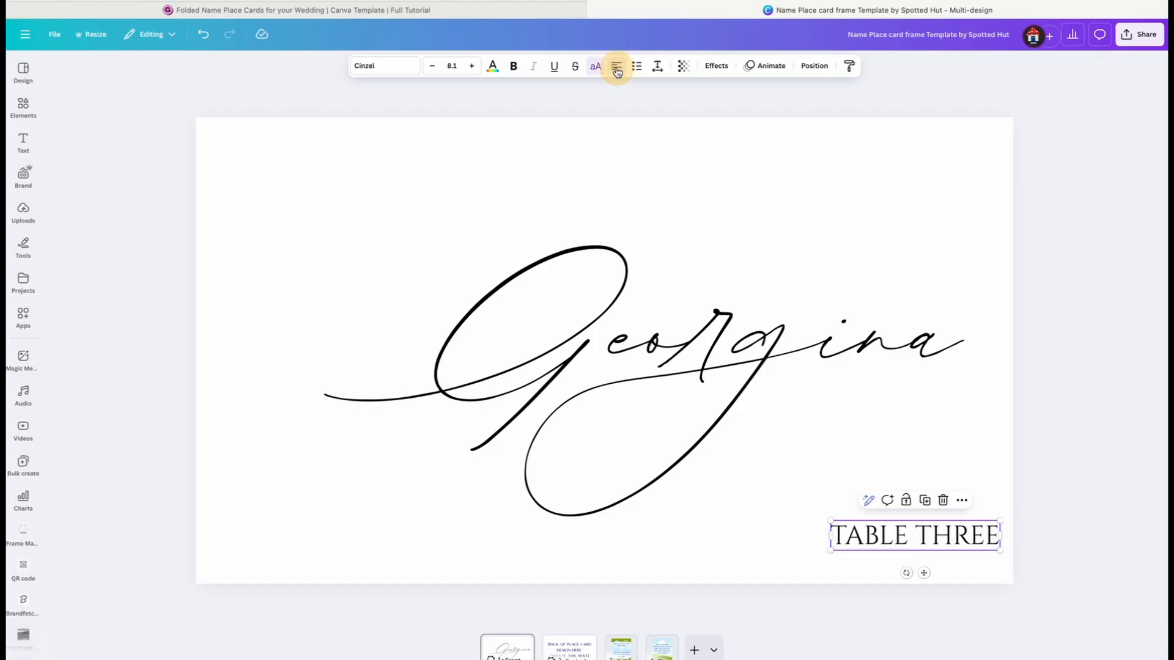
drag(923, 572, 888, 532)
click(1150, 428)
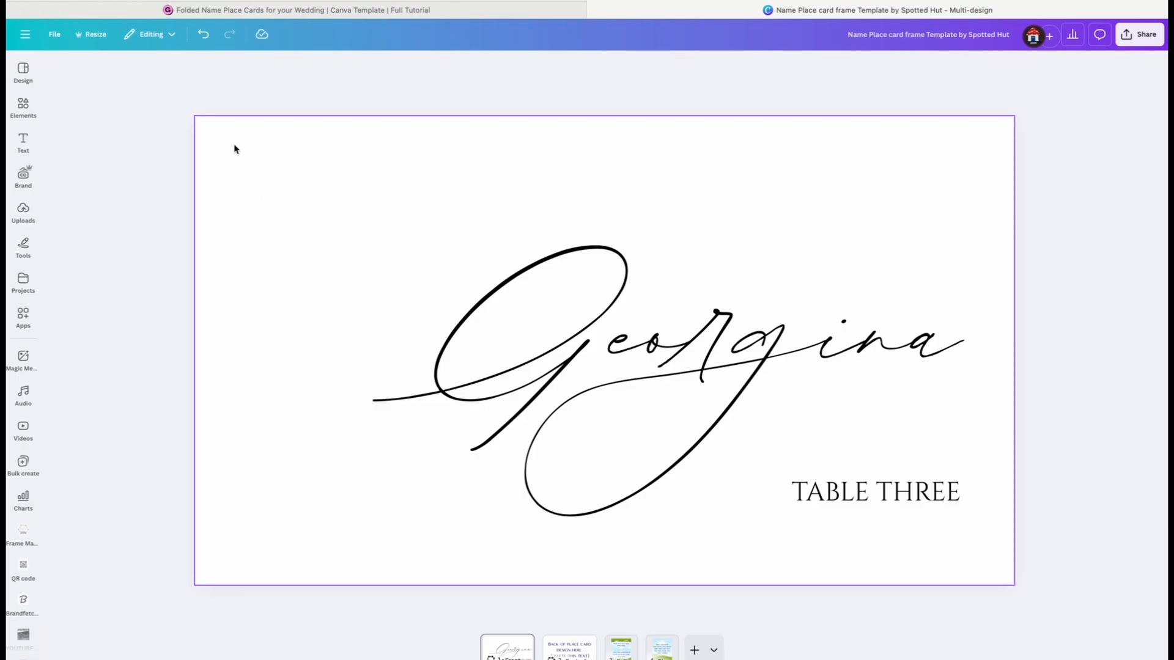
Show the rulers and guides and the print bleed for the place card design
click(53, 33)
mouse_move(92, 183)
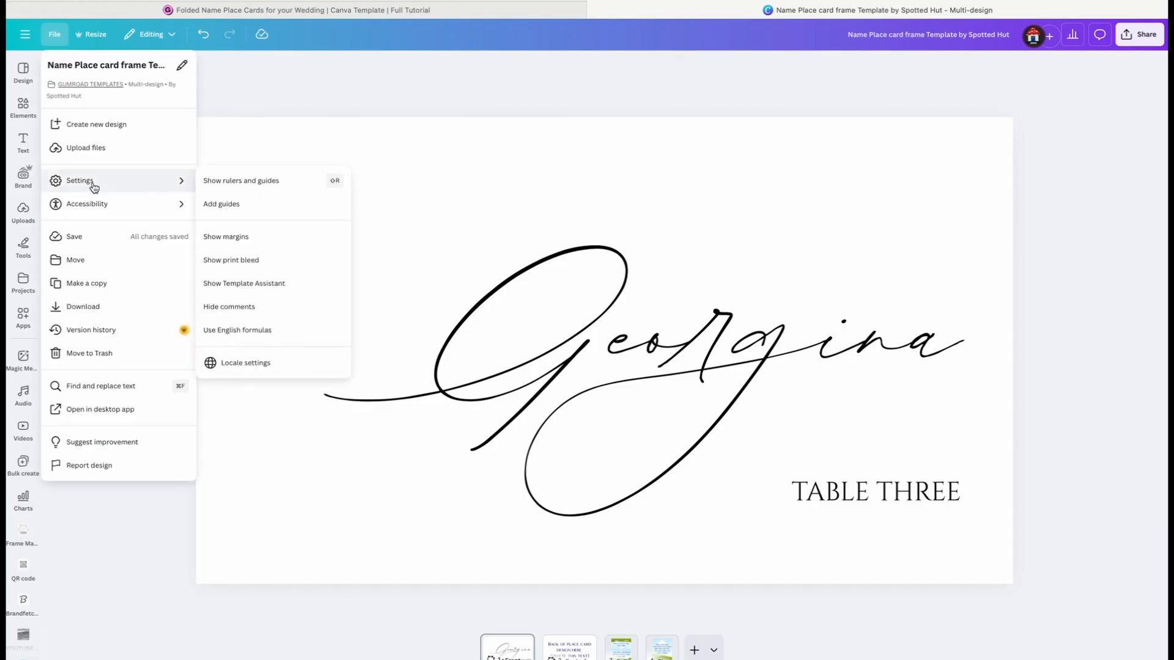
click(251, 182)
mouse_move(95, 182)
click(278, 262)
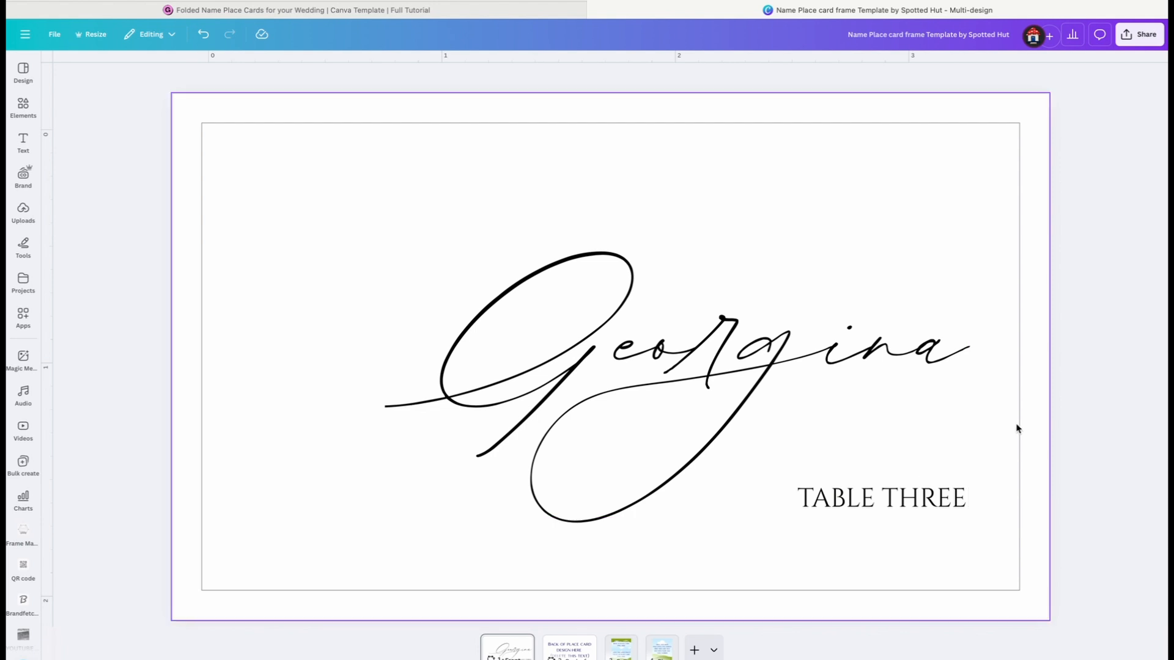
Delete the placeholder text from the back of the place card
click(948, 489)
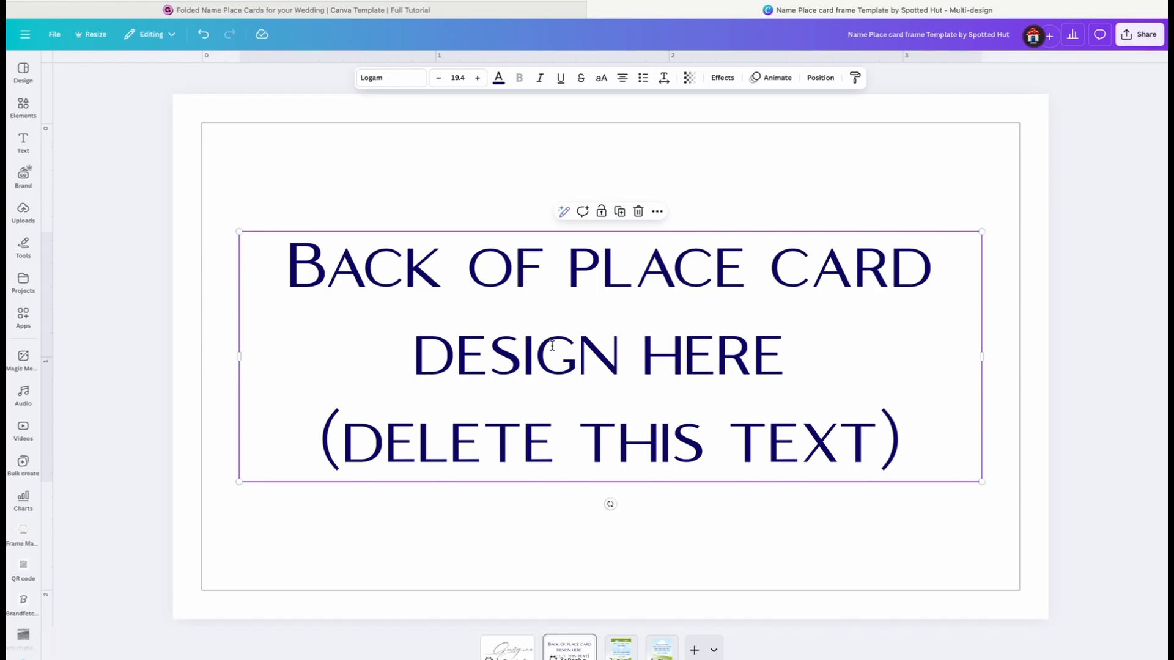
key(Delete)
Search the available apps for "QR code" and open the QR code app with its URL entry ready
click(23, 361)
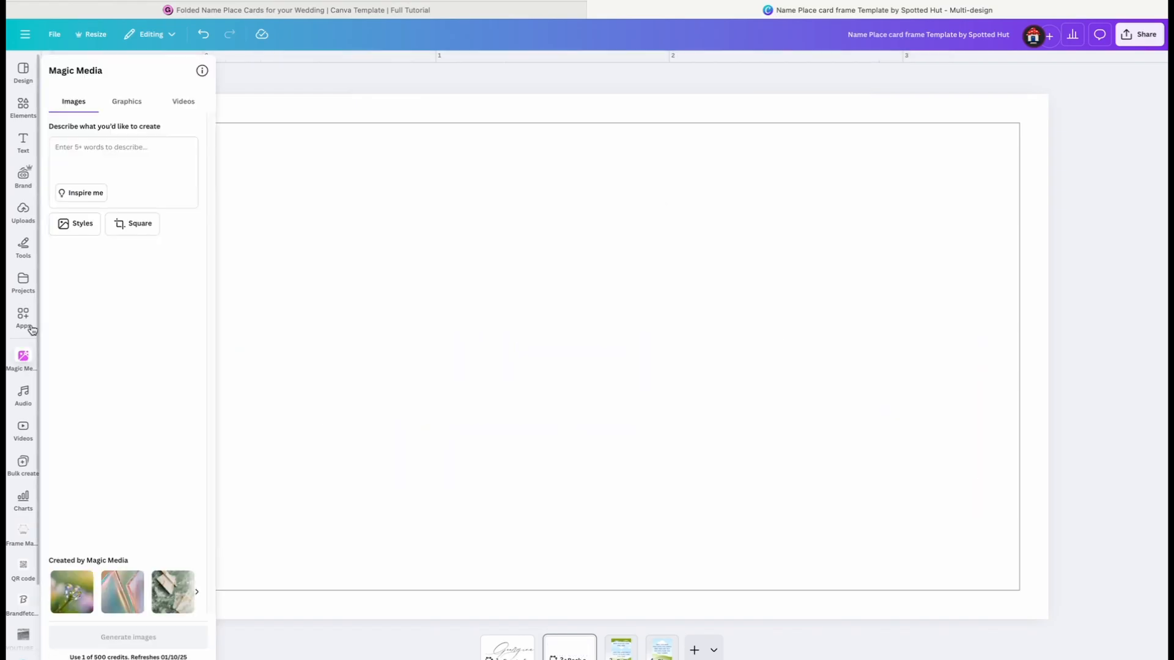
click(23, 317)
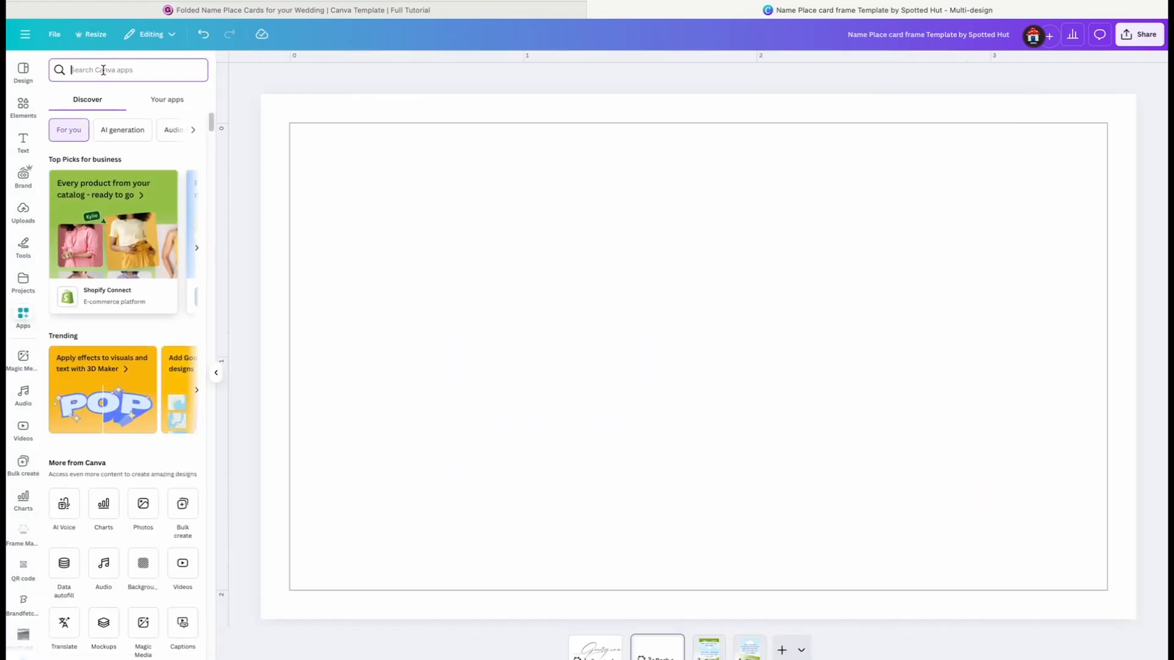
text(QR code)
key(Return)
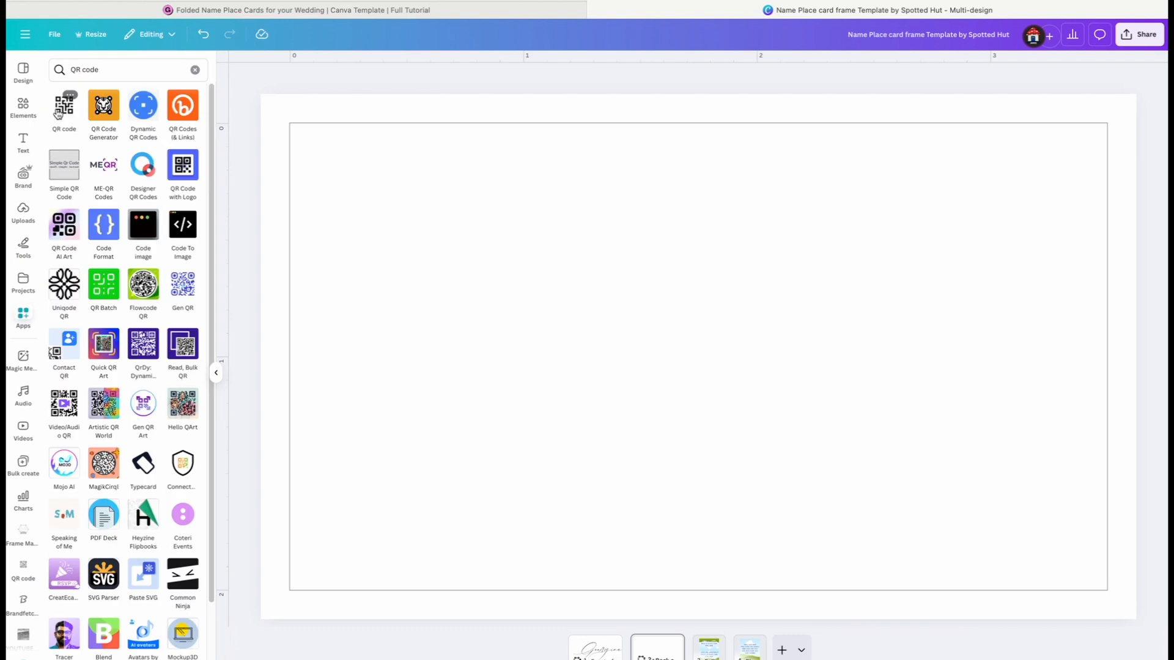
click(74, 109)
click(93, 149)
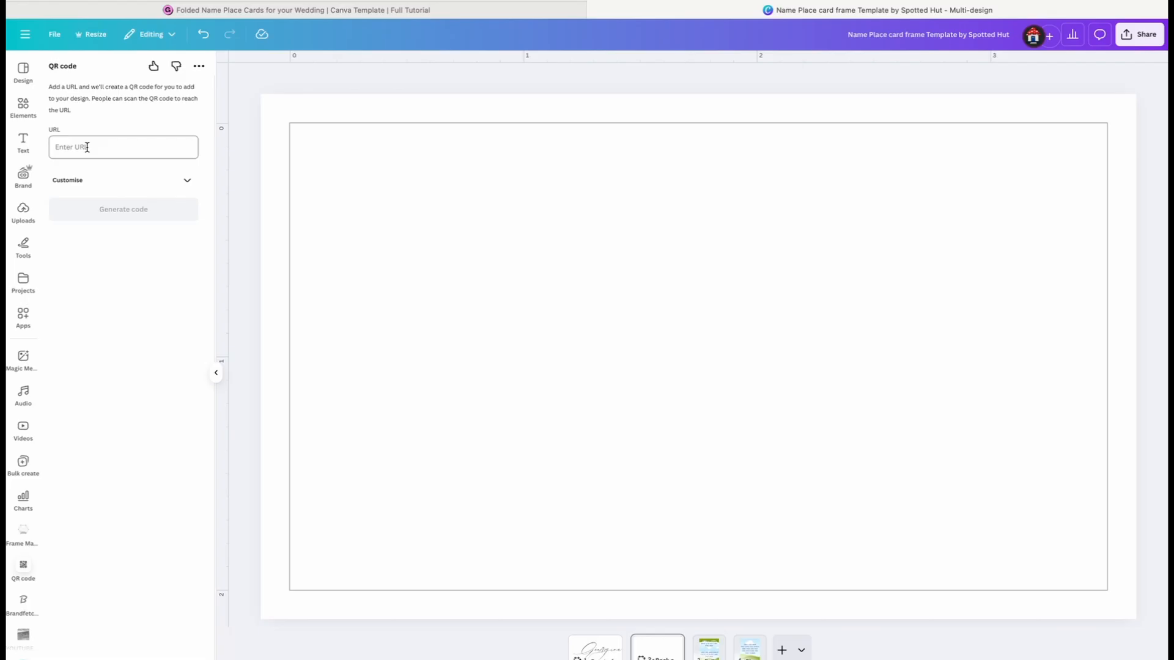
Copy the share link of the "Our Wedding" Google Photos album and generate a QR code from it in Canva
click(508, 375)
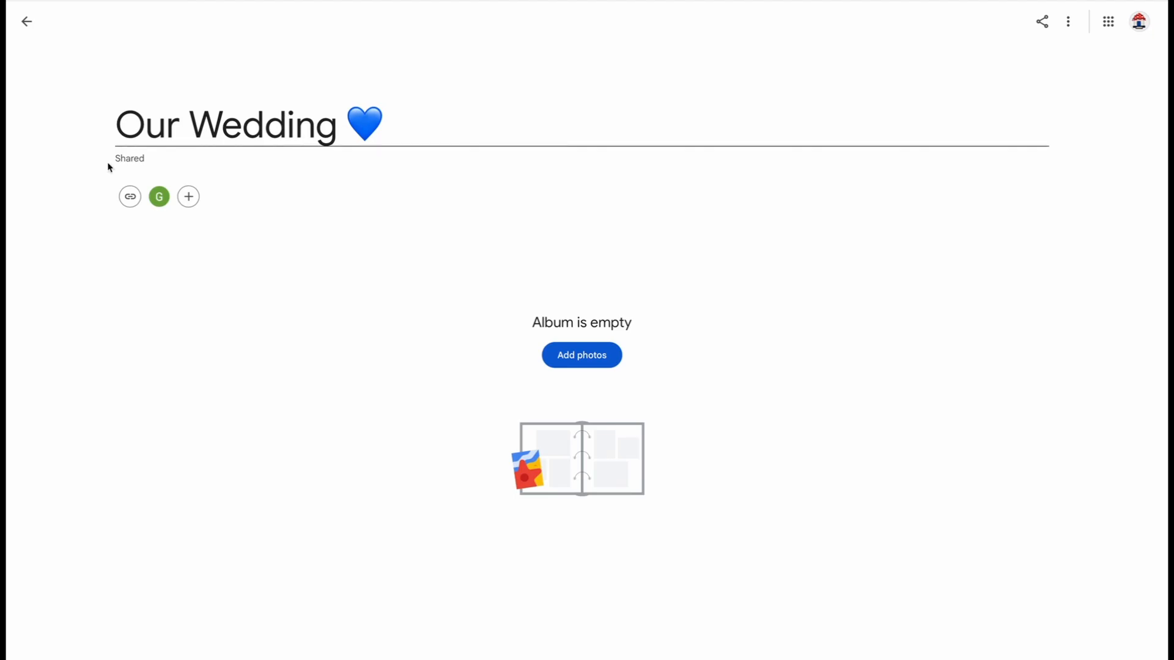
click(129, 197)
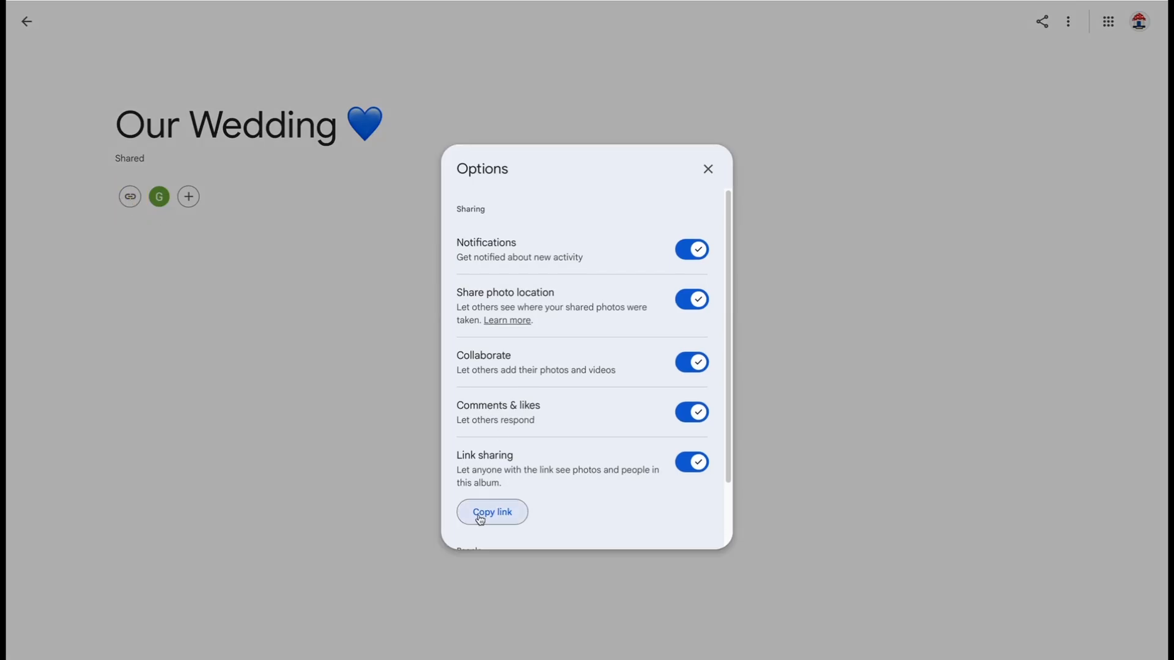
click(479, 514)
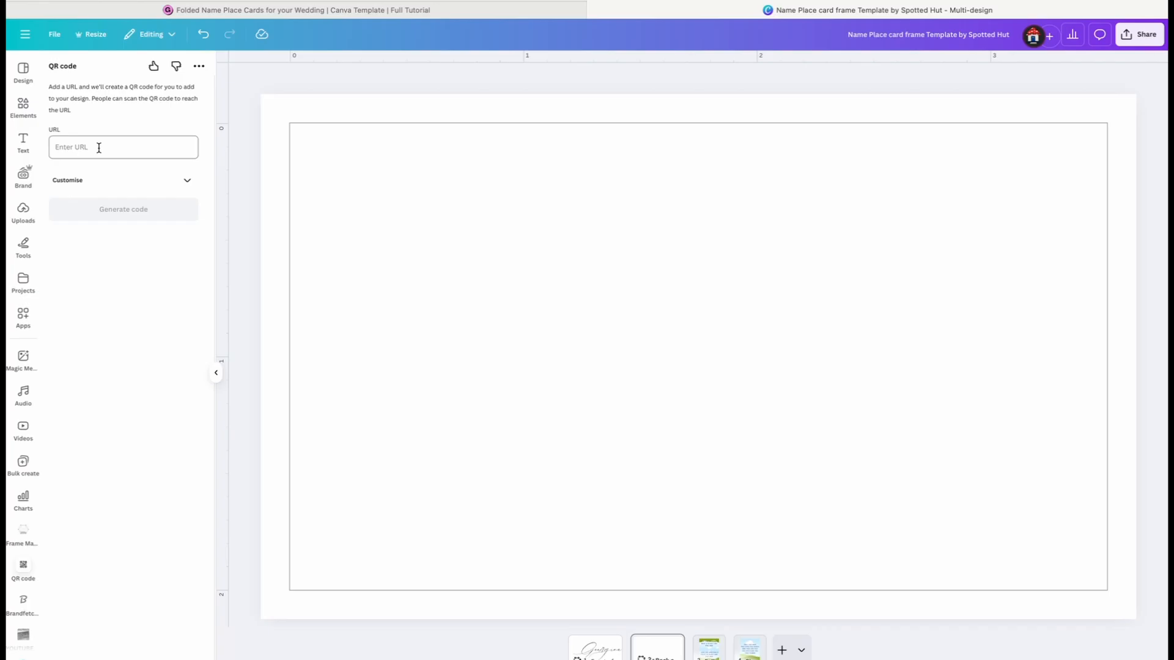
click(99, 146)
key(super+v)
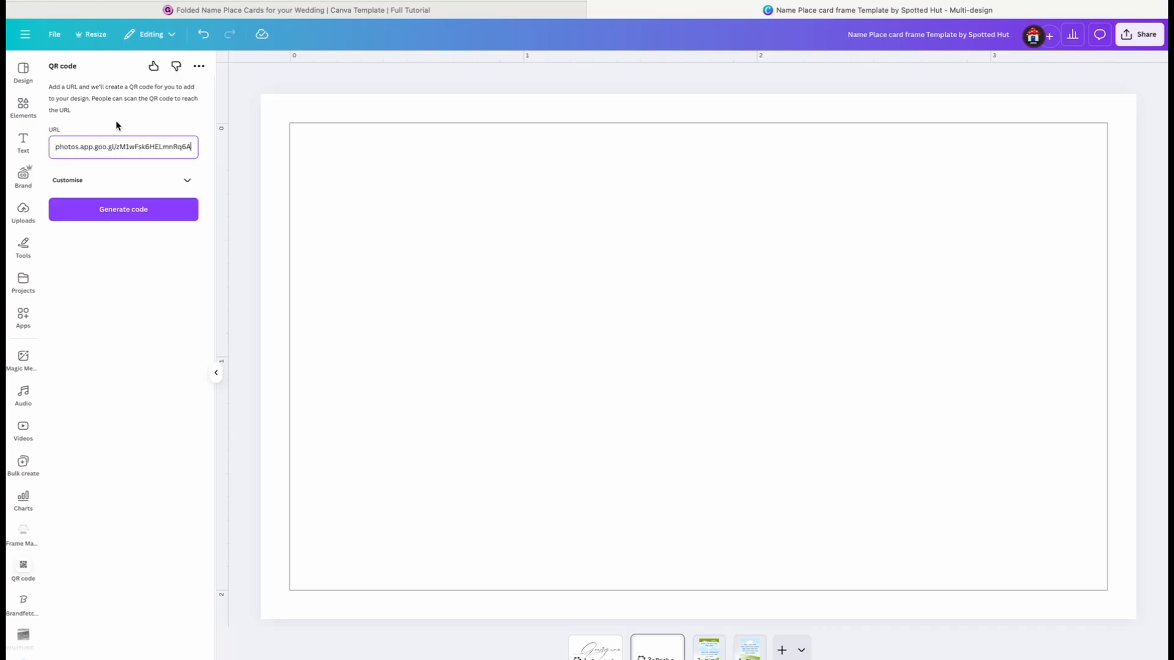
click(131, 211)
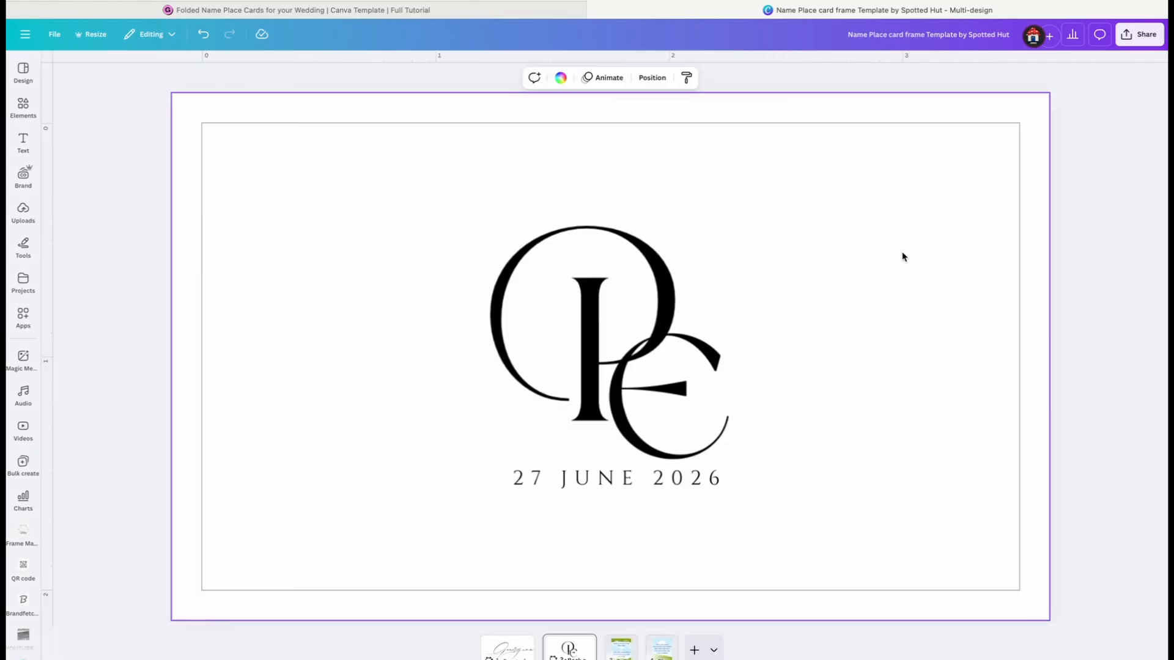
click(652, 78)
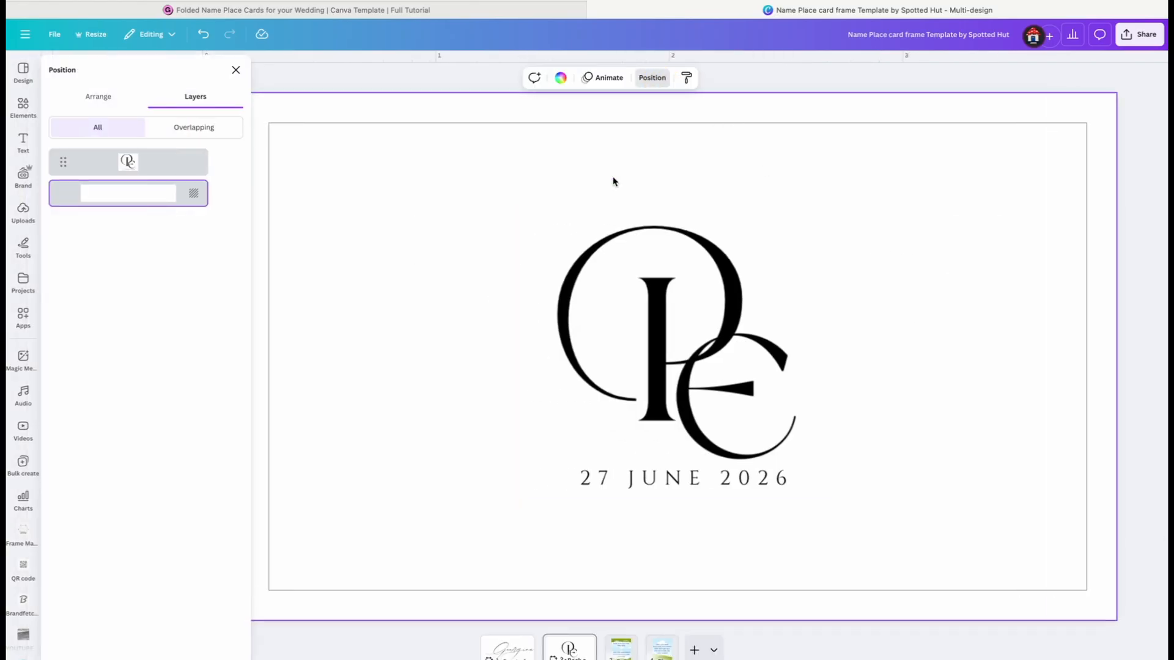
click(118, 108)
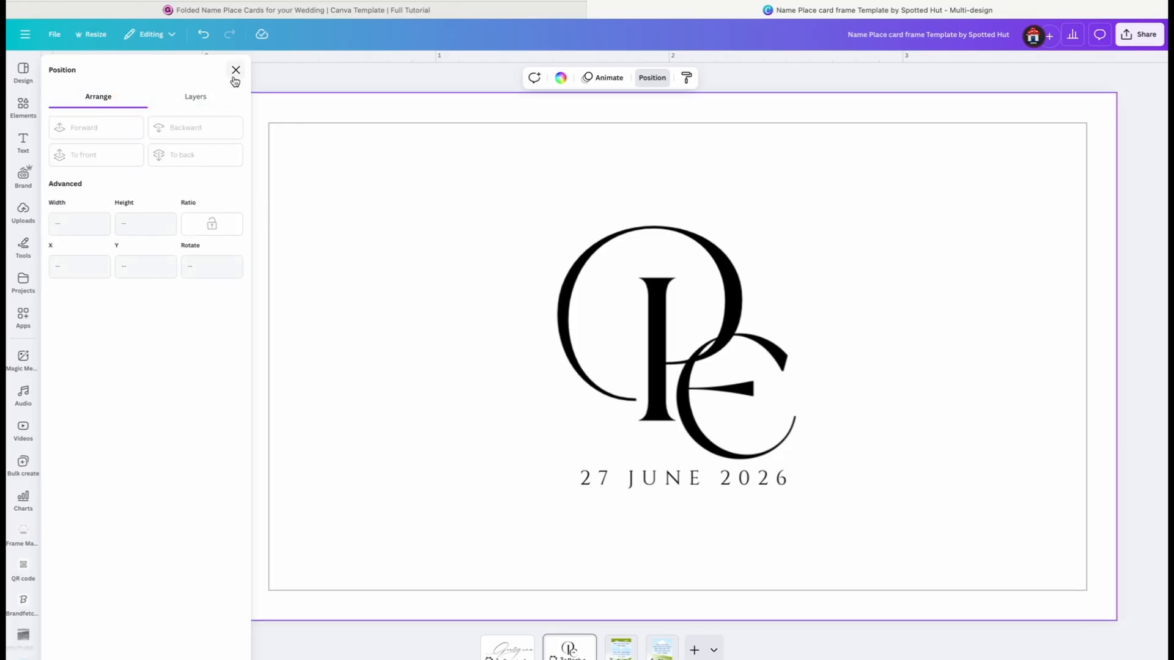
click(217, 100)
click(235, 69)
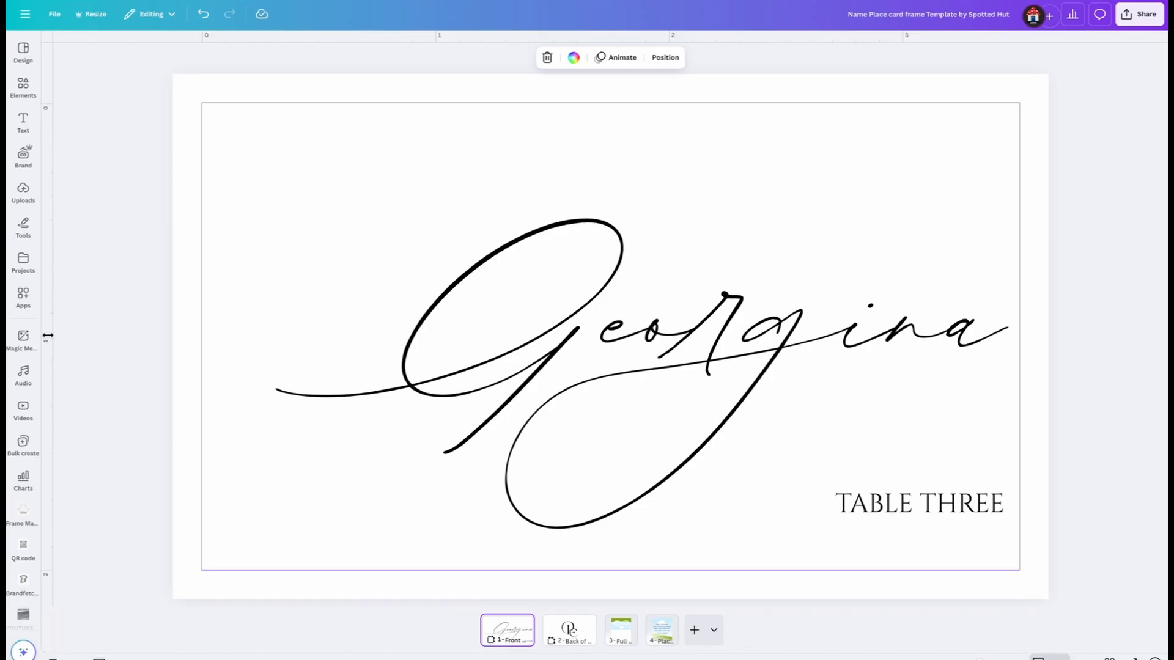
Download only the back of the place card, page 2, as a PNG at size 1
click(568, 632)
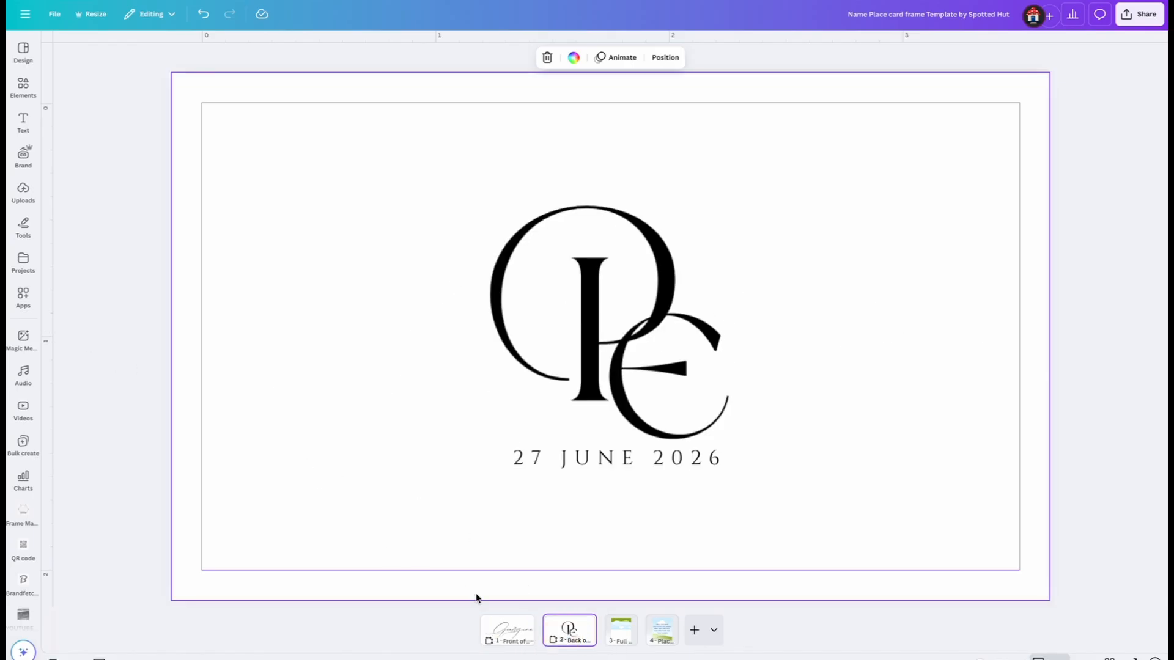
click(506, 629)
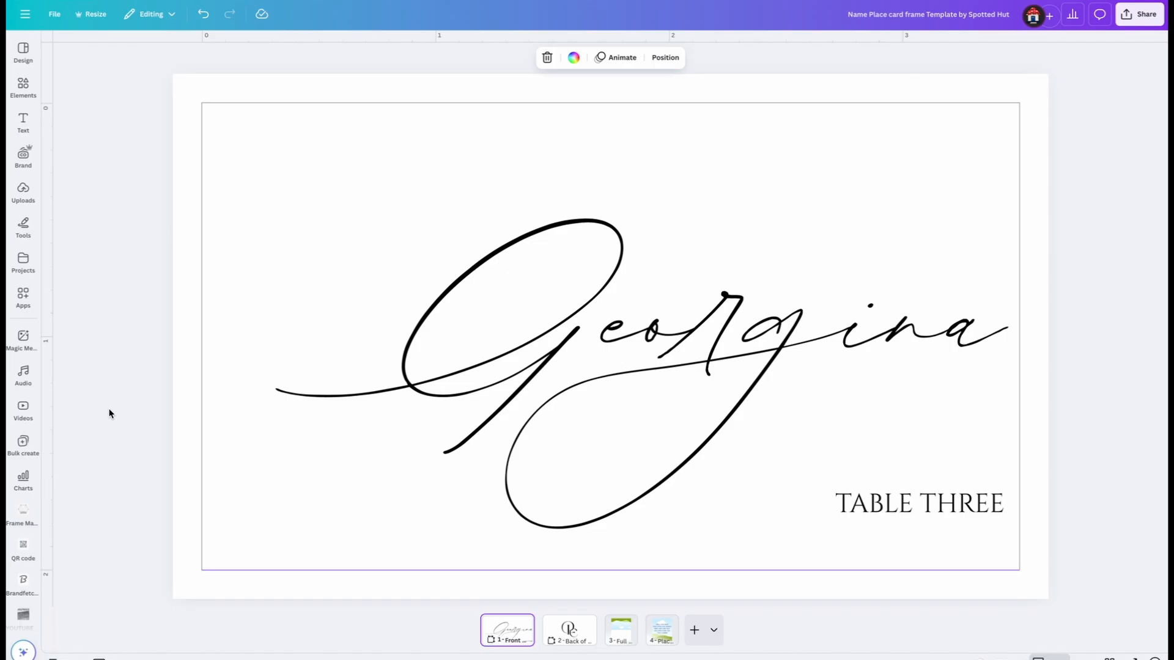
click(560, 639)
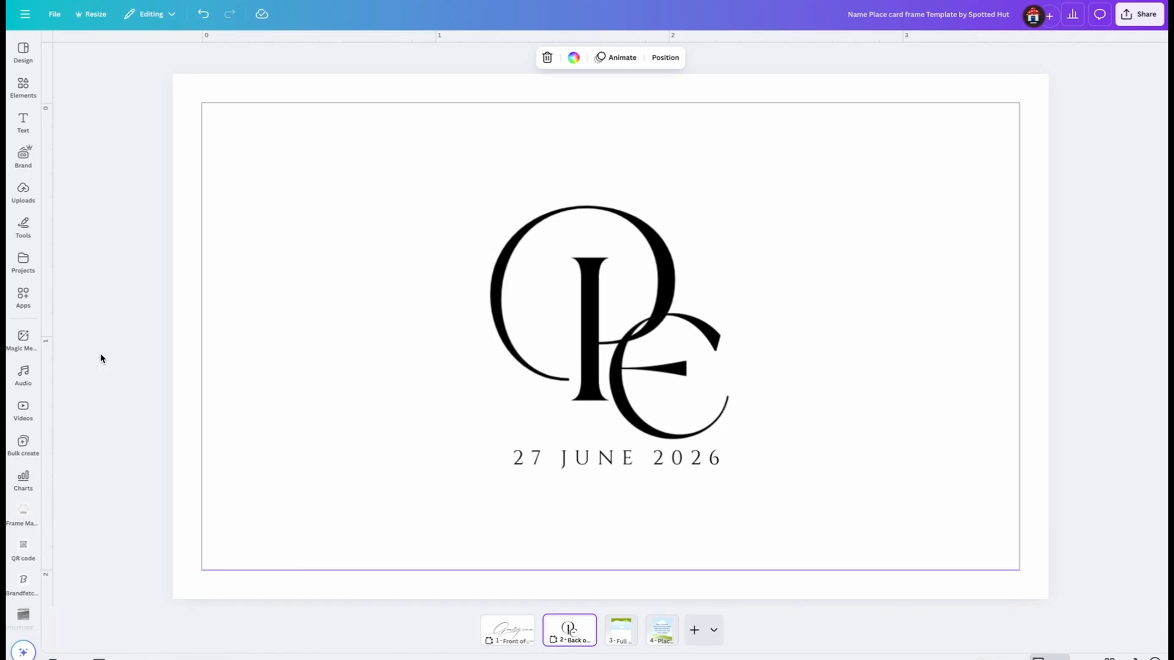
click(1139, 14)
click(989, 236)
click(996, 234)
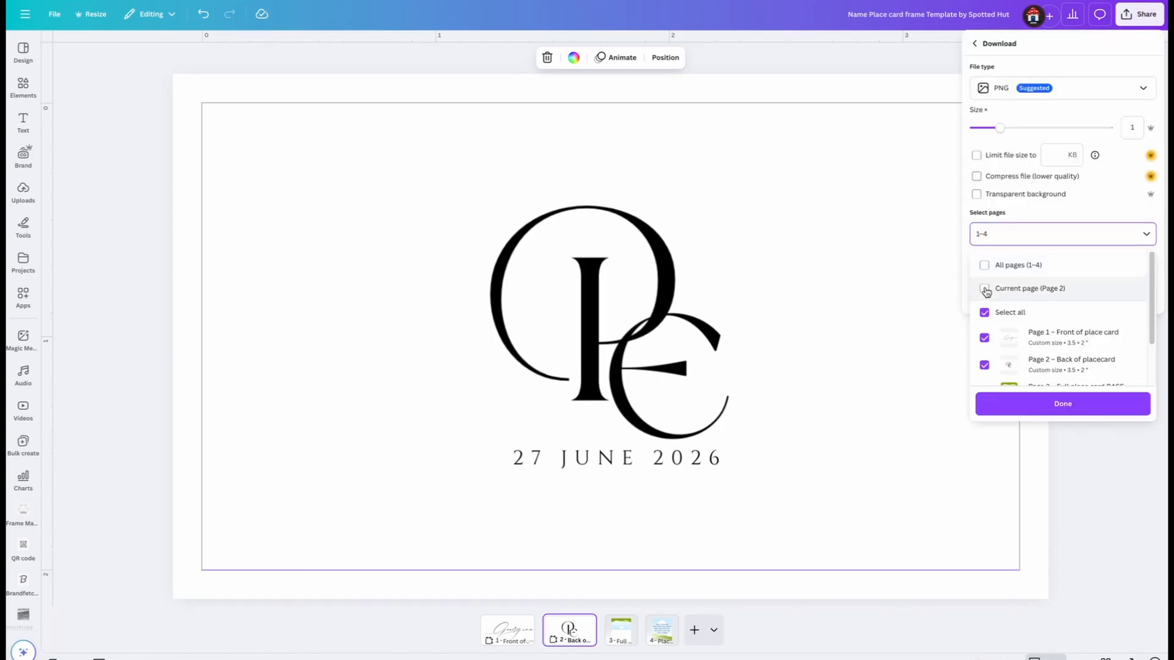
click(984, 288)
click(1042, 405)
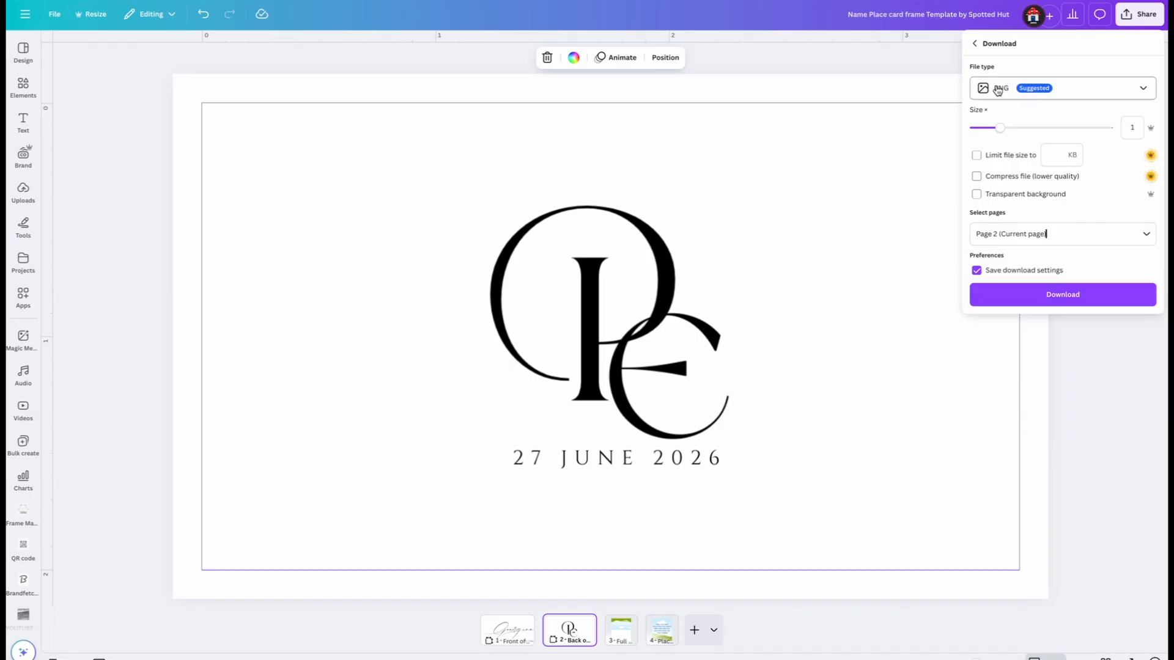
click(1033, 303)
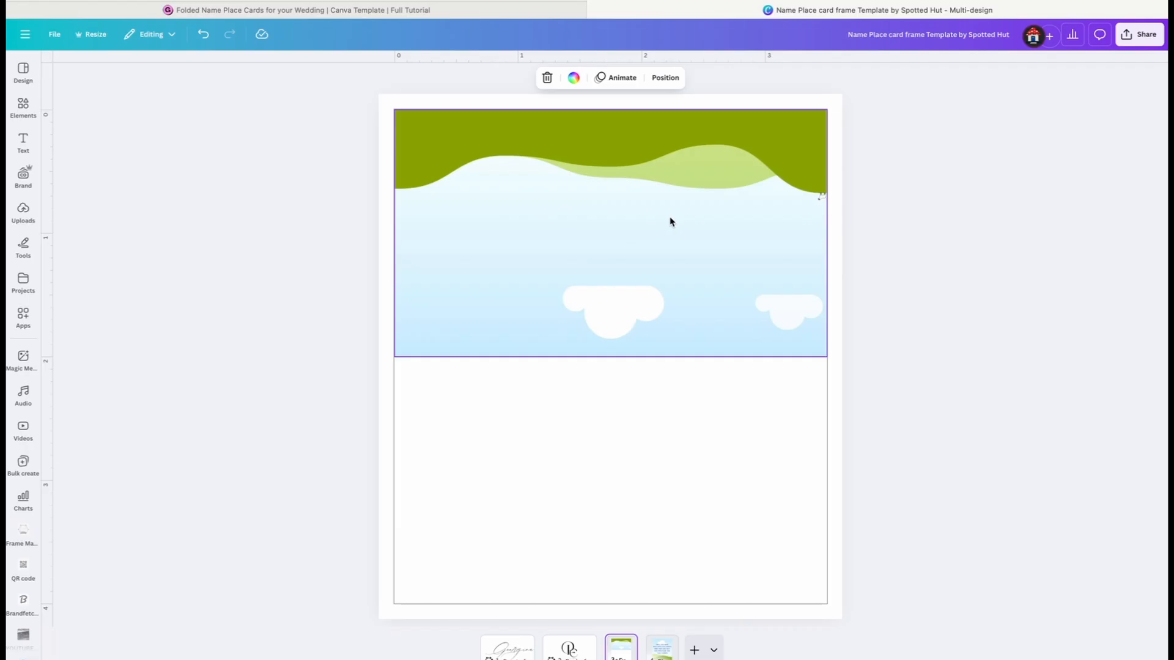
Upload "Back of placecard.png" and place it in the upper frame of the full place card on page 3
drag(670, 218, 837, 134)
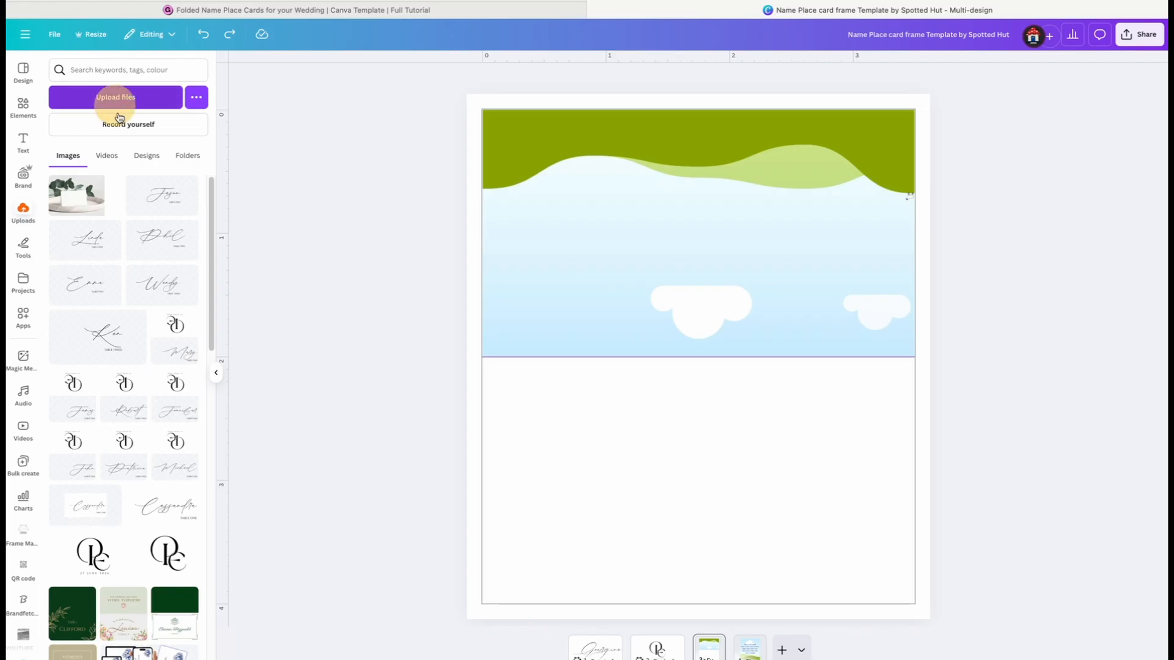
click(113, 99)
click(222, 137)
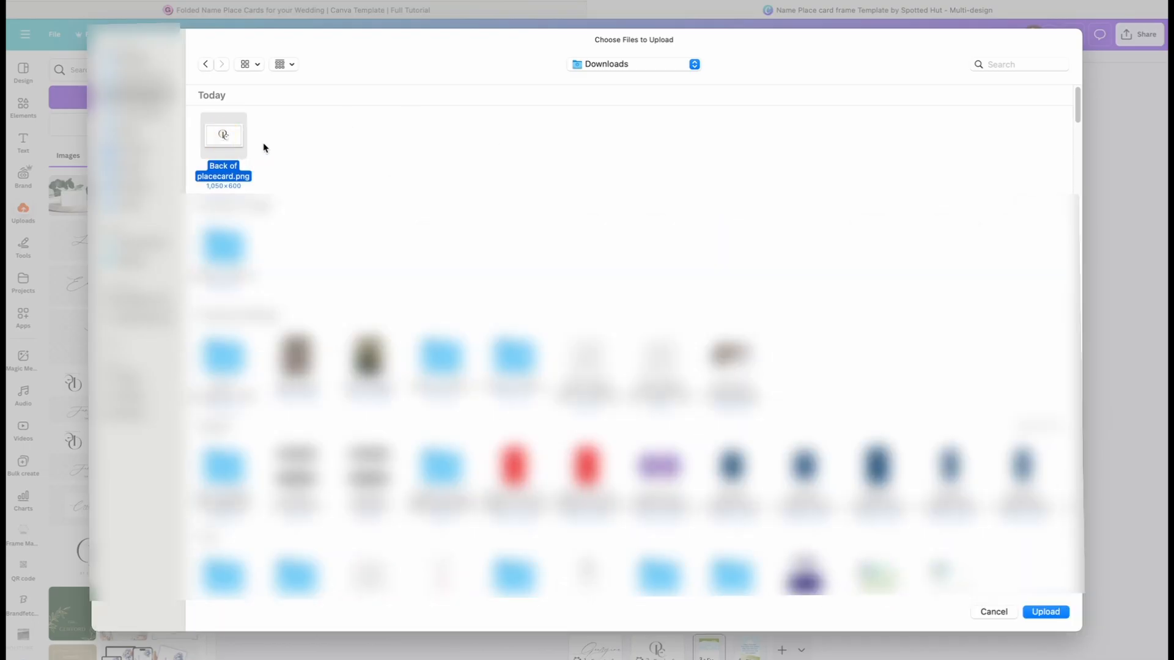
click(1047, 611)
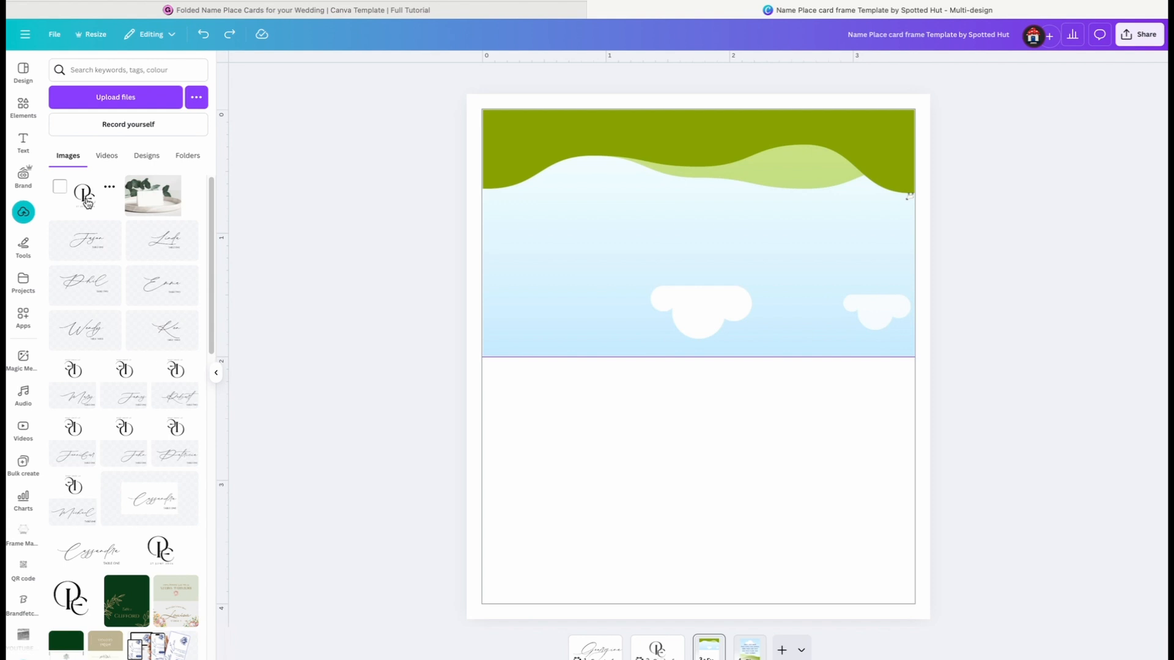
drag(86, 196, 613, 228)
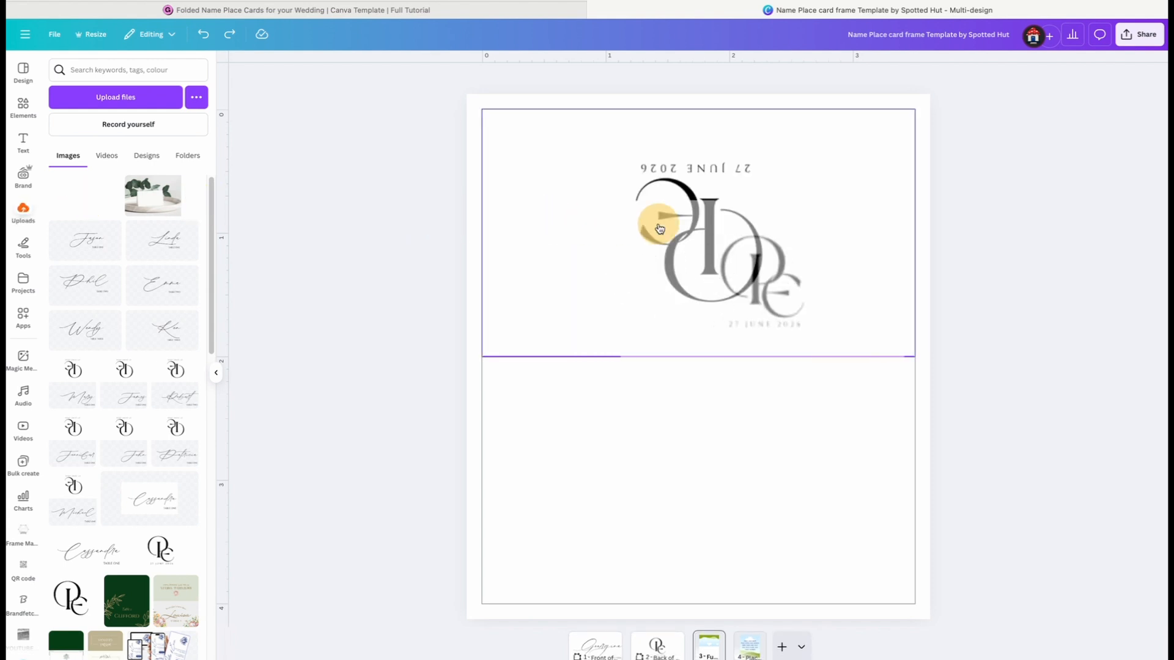
click(216, 372)
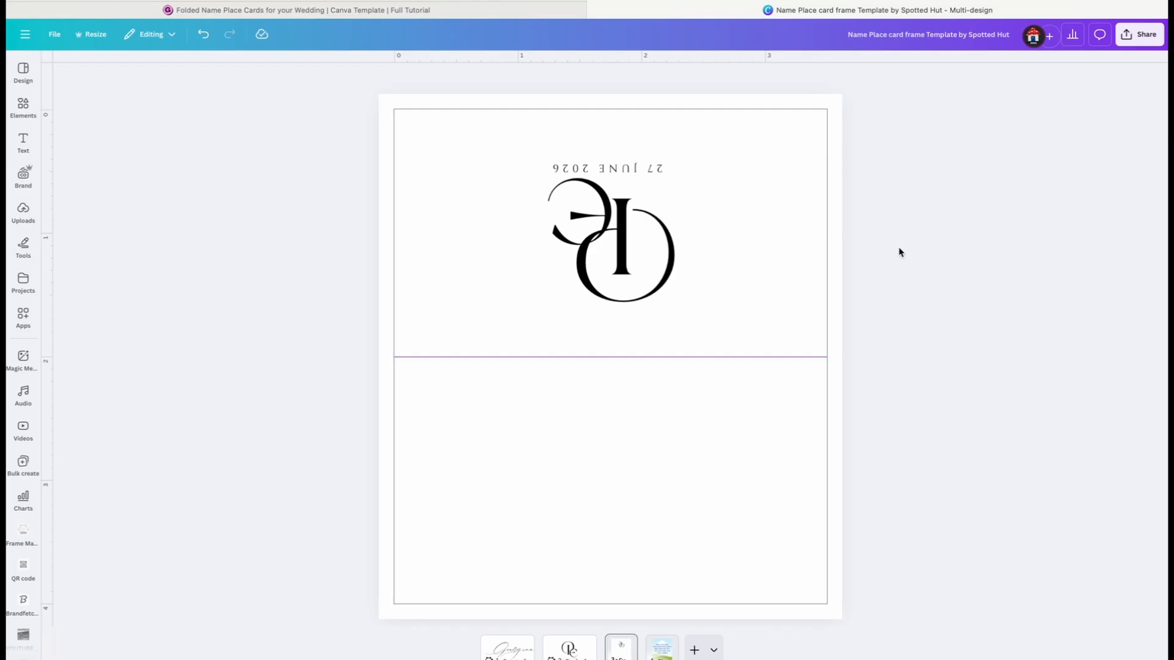
Copy the guest name and table label from the front page into the lower half of the full place card
click(510, 648)
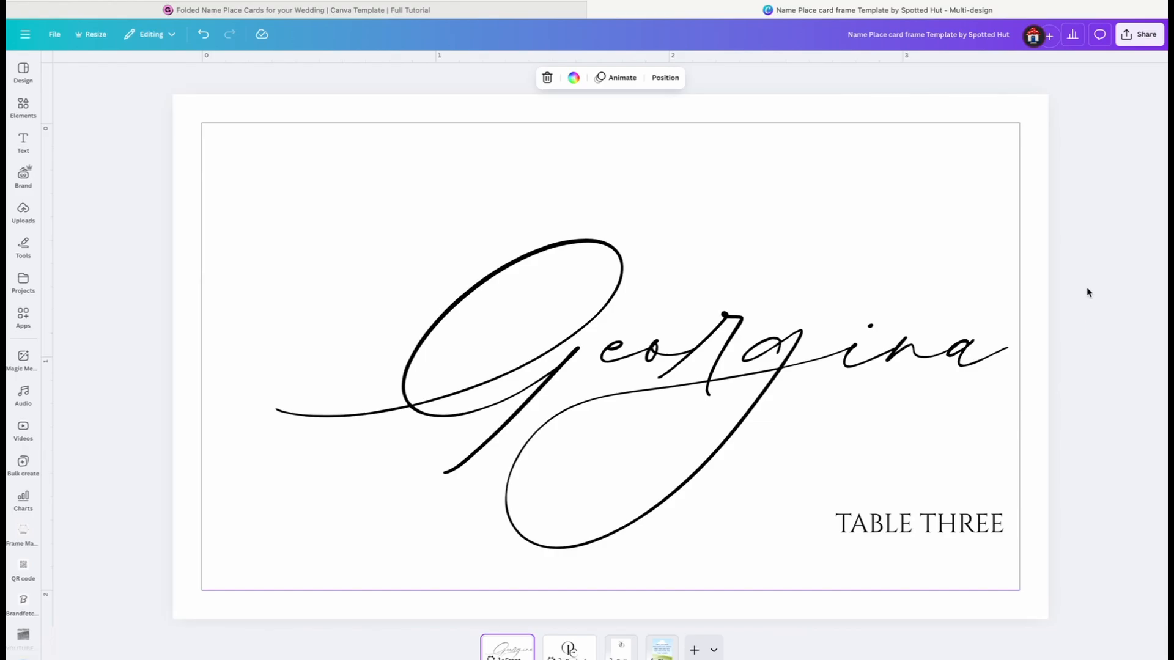
drag(1086, 288, 769, 551)
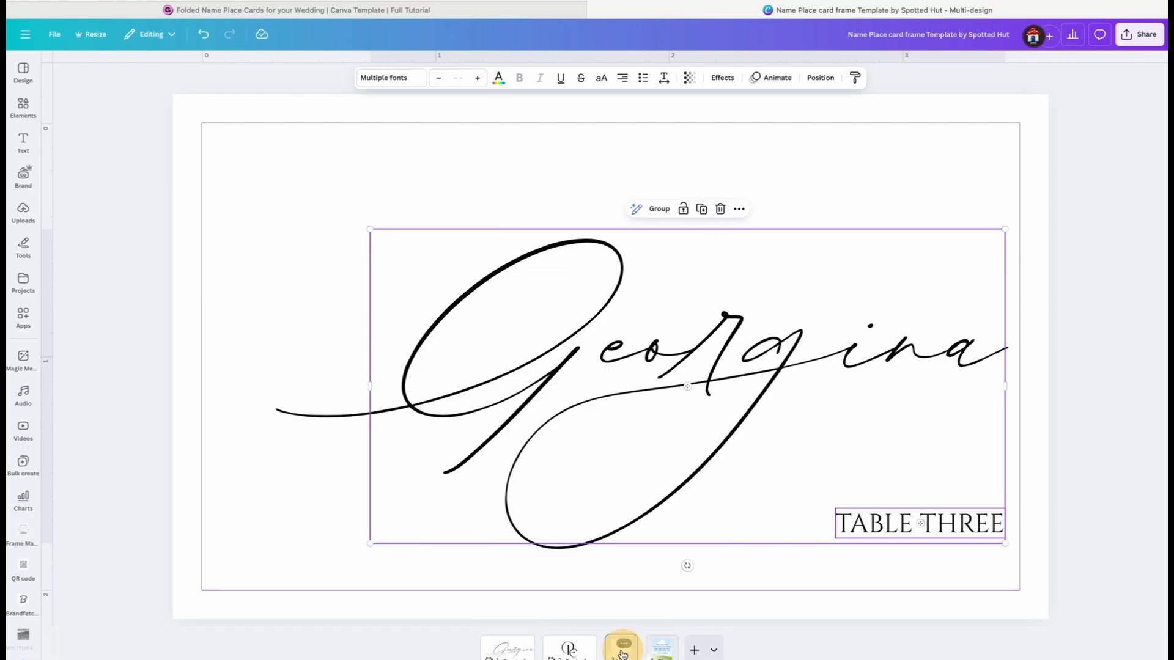
click(621, 647)
key(ctrl+v)
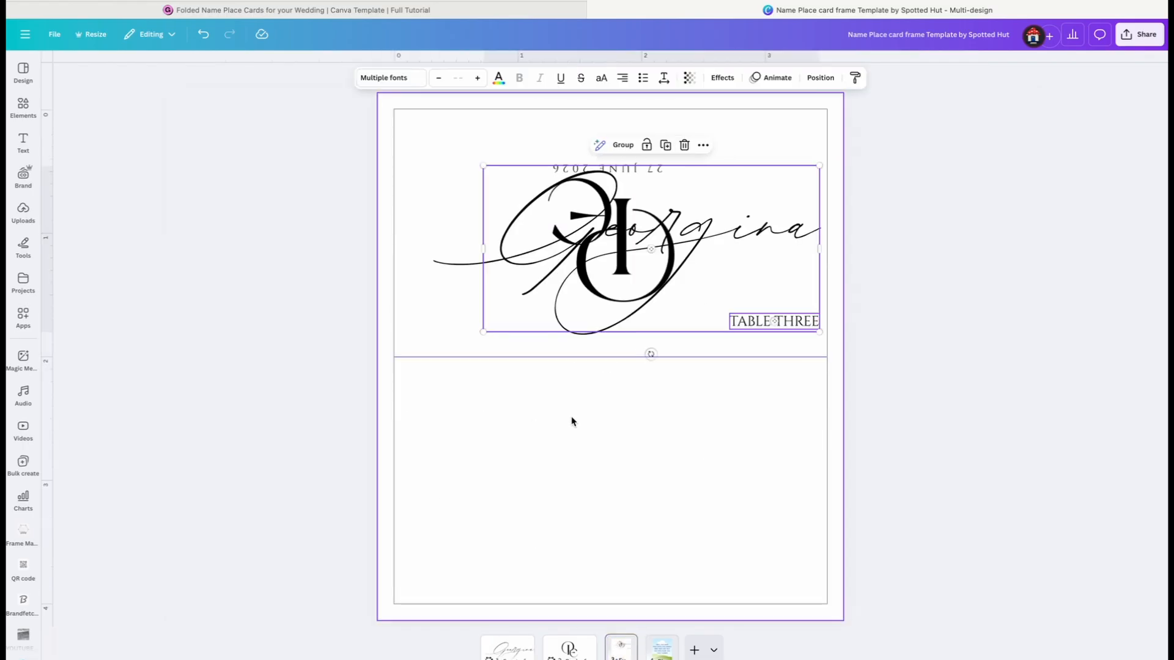
drag(721, 297, 724, 548)
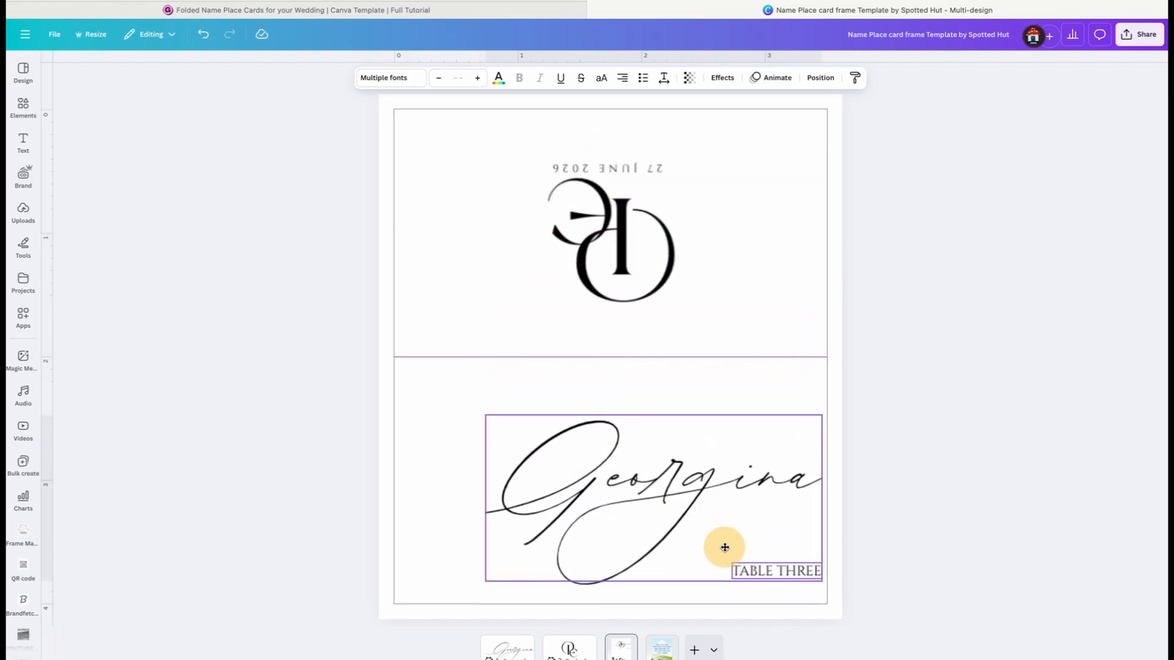
click(1003, 378)
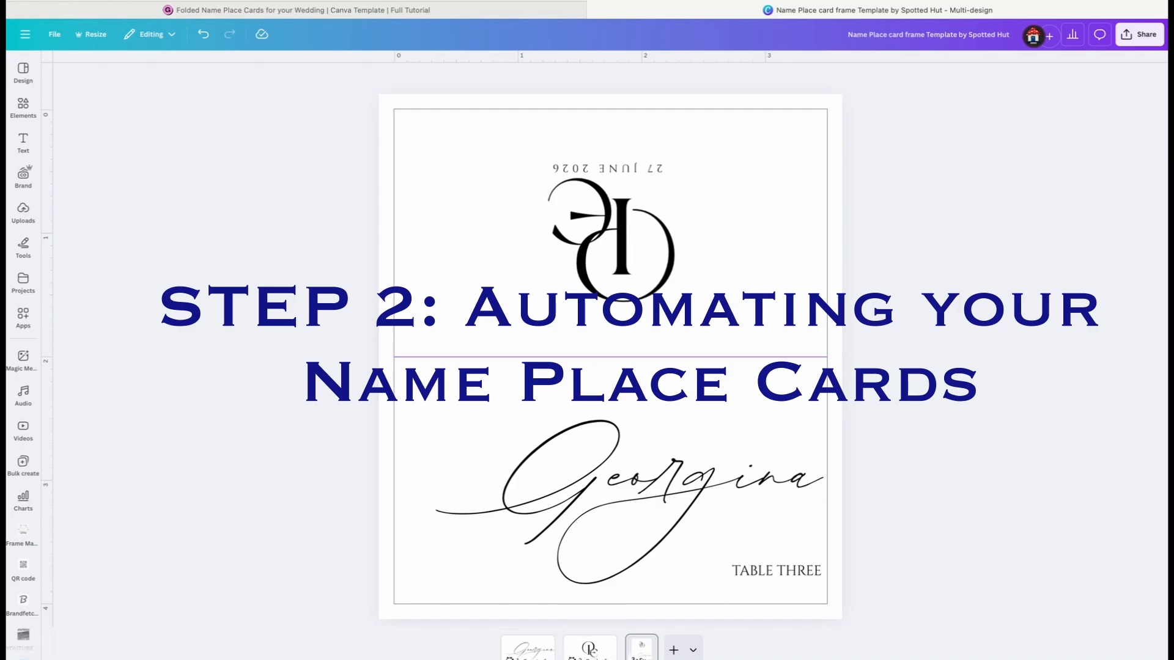
Make a copy of the place card design and rename the copy "Name Place Card Final Design"
click(55, 34)
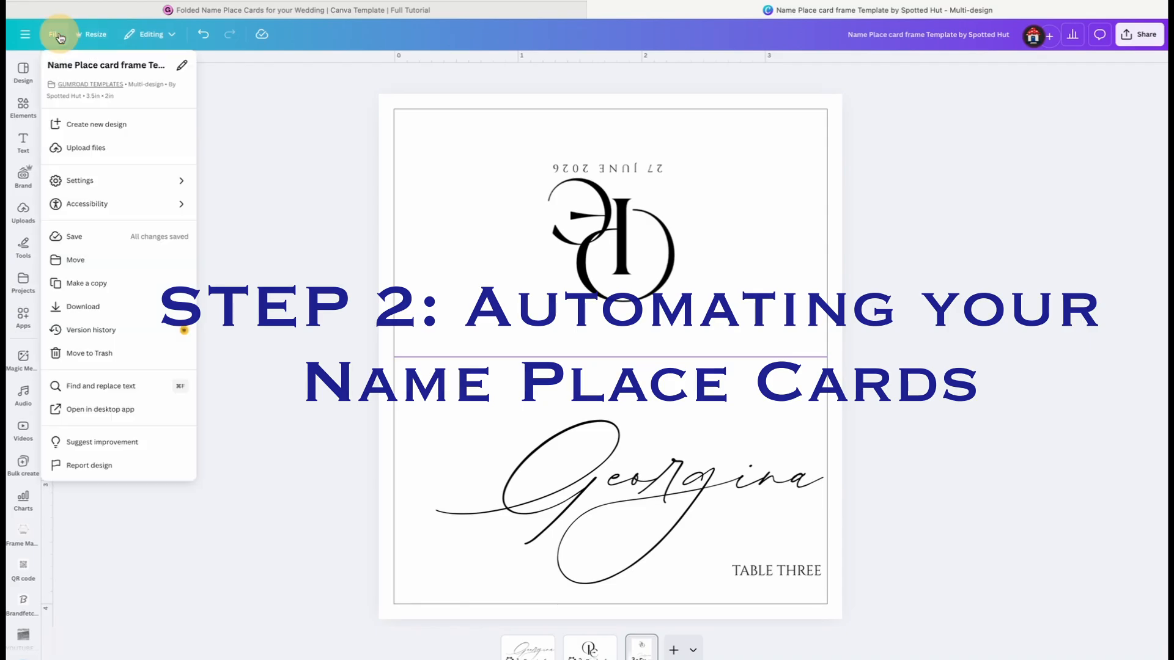
click(90, 284)
text(Name Pl)
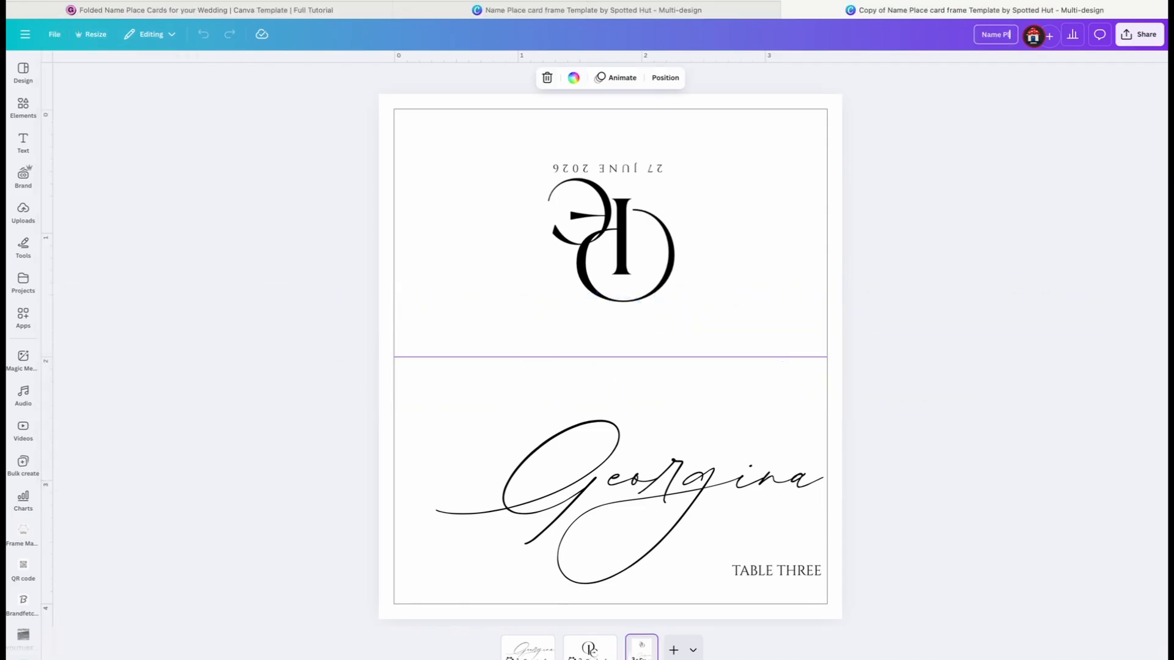
text(ace Card Final Design)
key(Return)
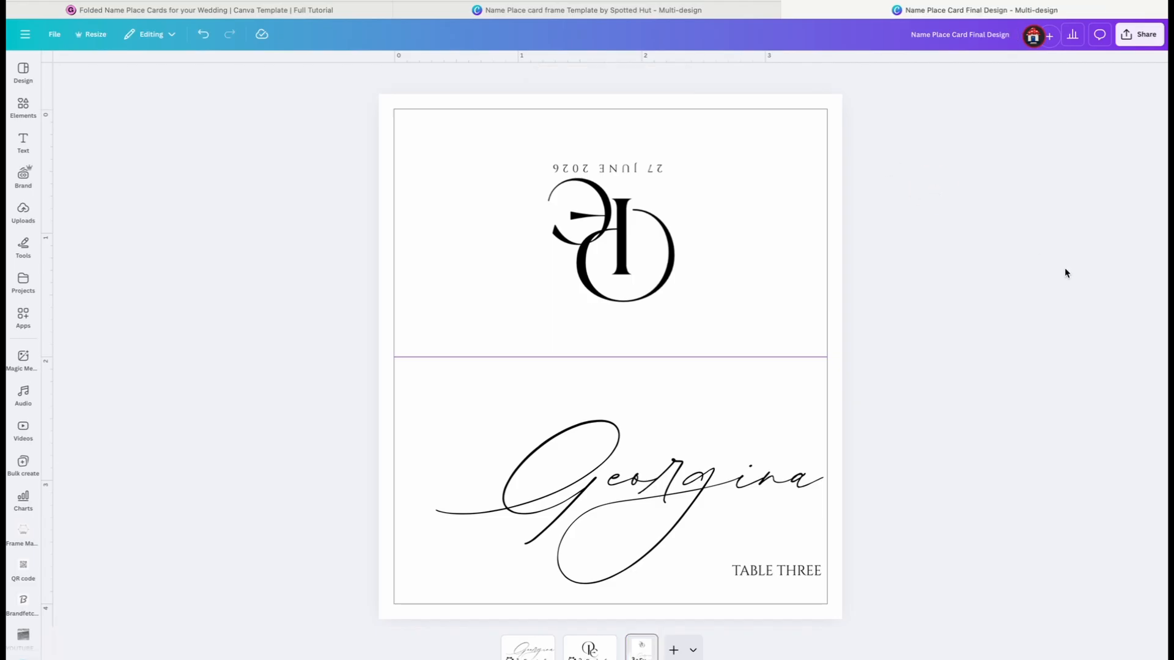
Remove the separate front and back pages from the copied design, keeping only the full place card page
click(524, 649)
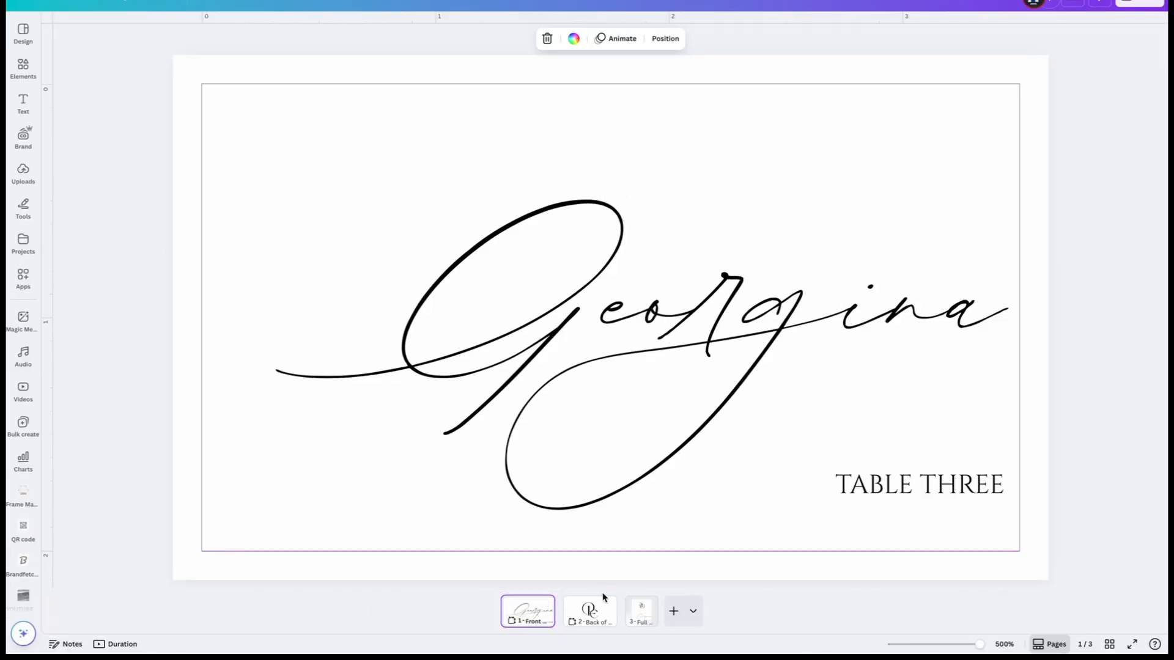
click(641, 610)
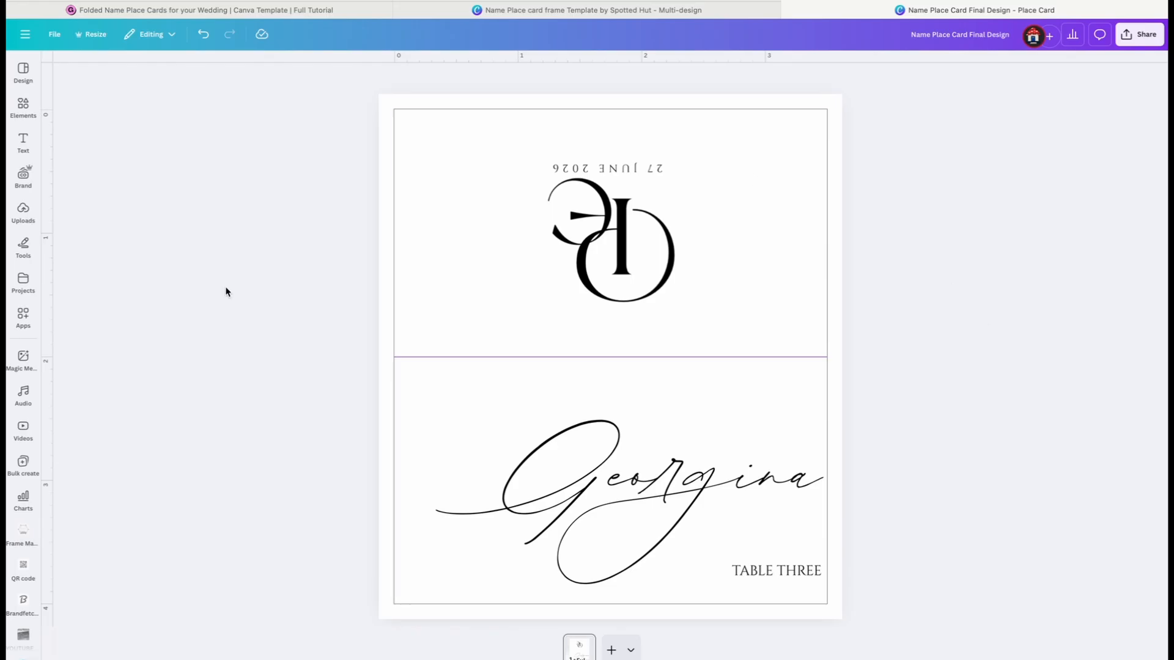
Start a Bulk create with manually entered data and rename the Email column to "Tables"
click(24, 336)
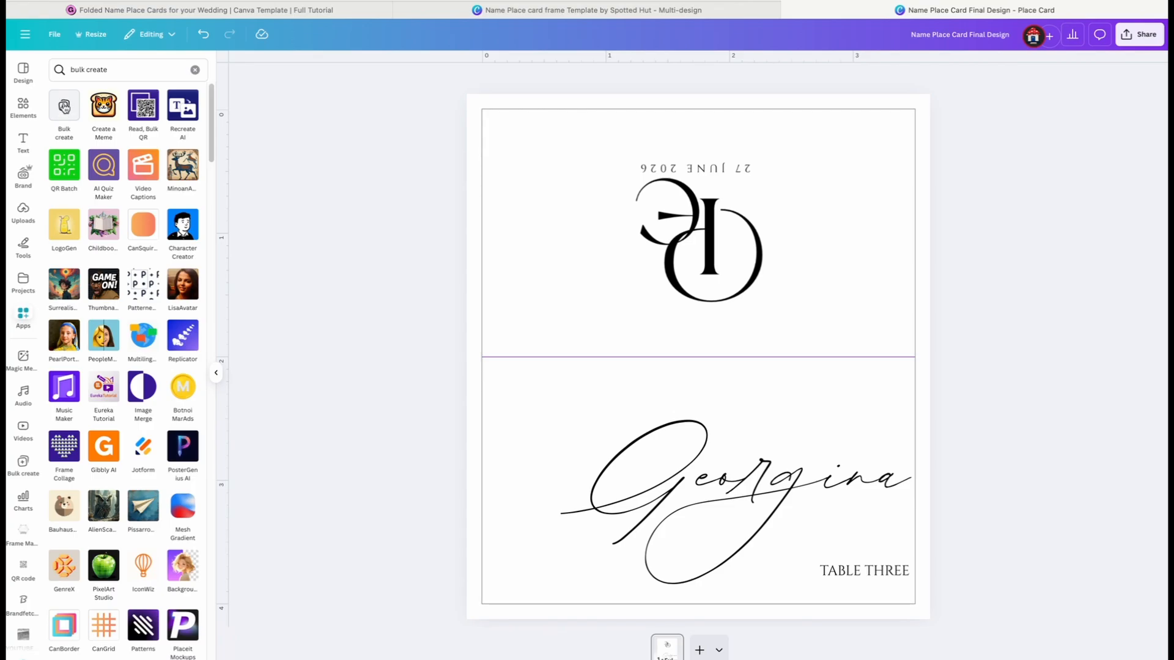
click(64, 105)
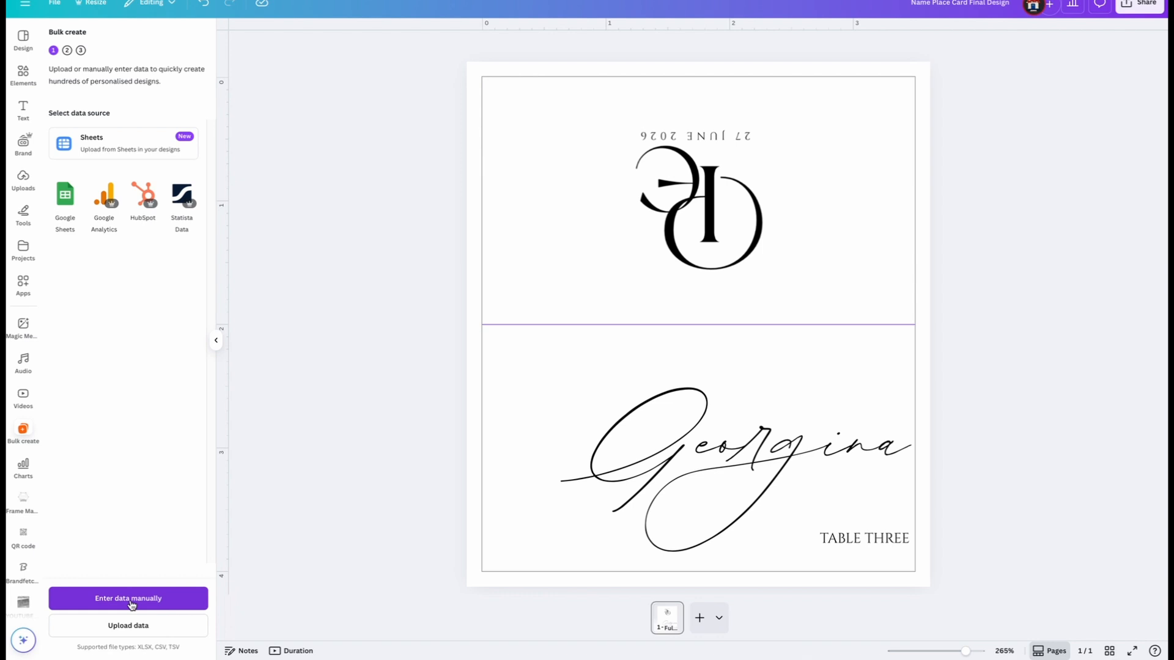
click(130, 599)
click(469, 196)
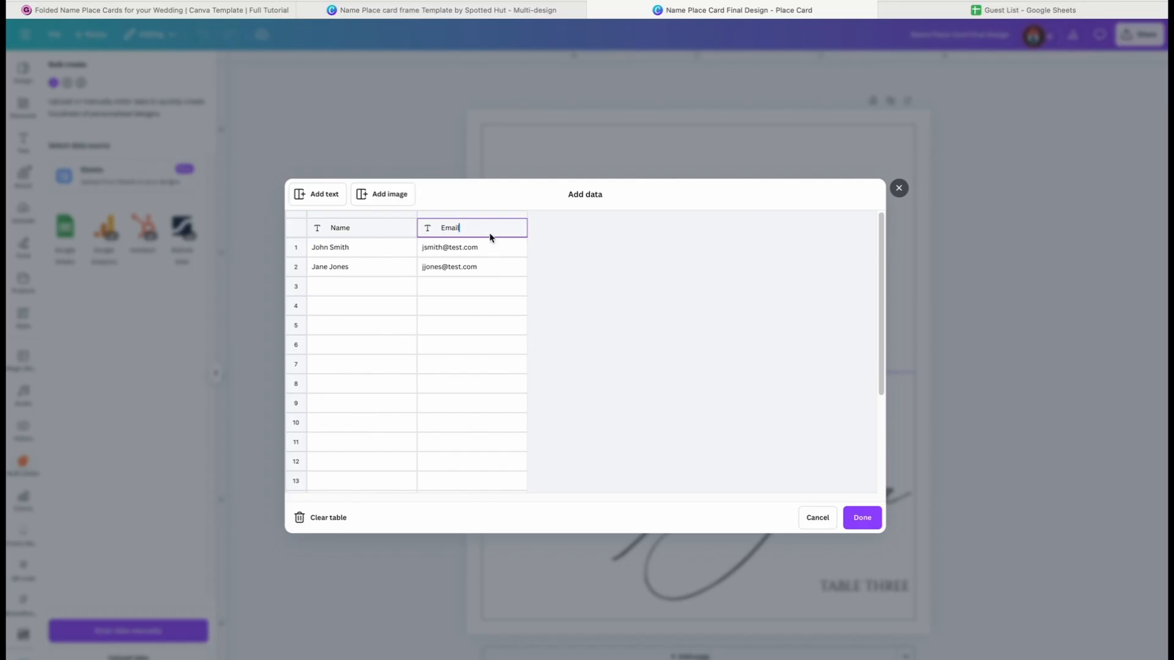
key(BackSpace)
key(BackSpace)
key(BackSpace)
key(BackSpace)
key(BackSpace)
click(325, 197)
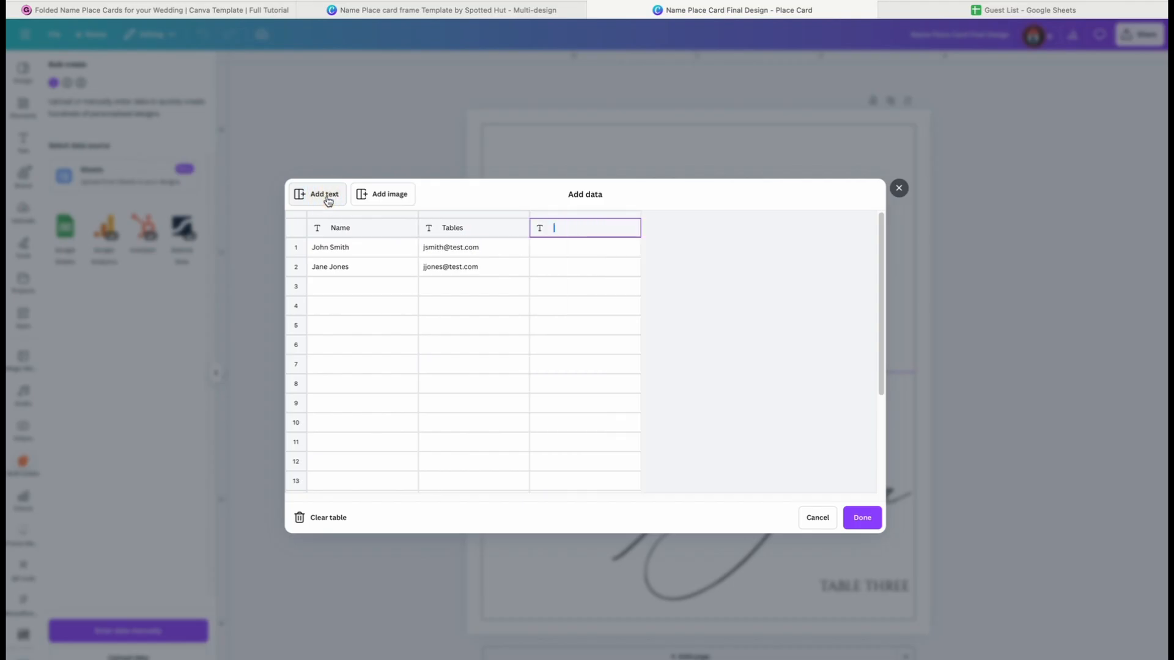
right_click(564, 230)
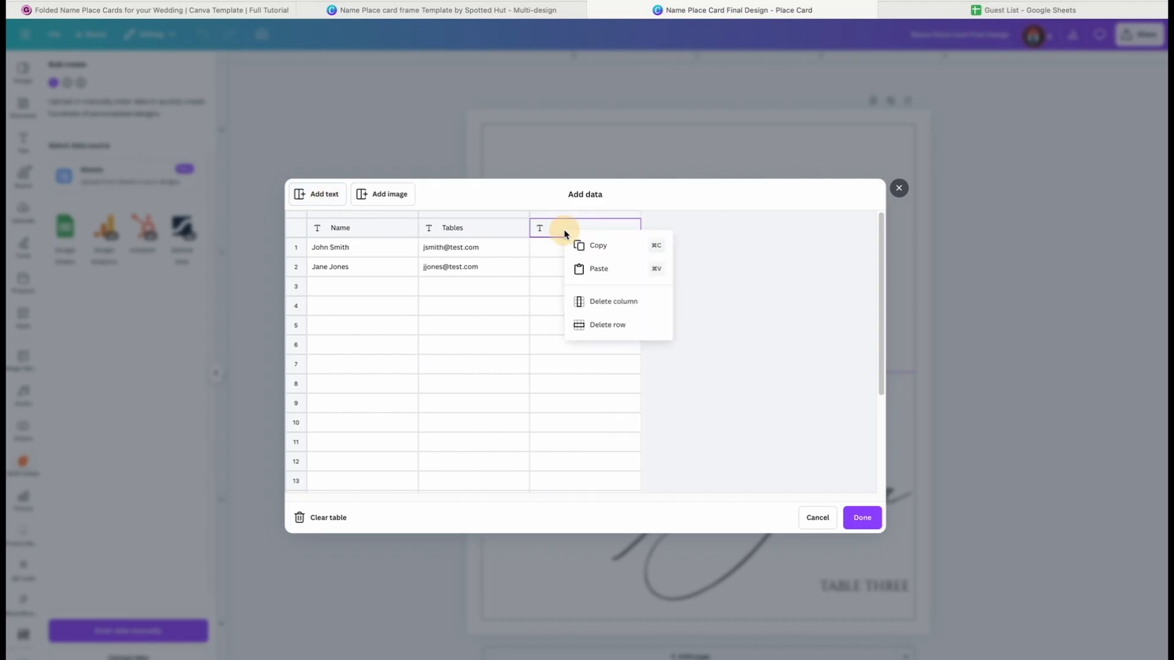
click(623, 305)
Copy the guest first names in B3:B26 of the Guest List sheet into the bulk data's Name column, starting at row 1
click(972, 13)
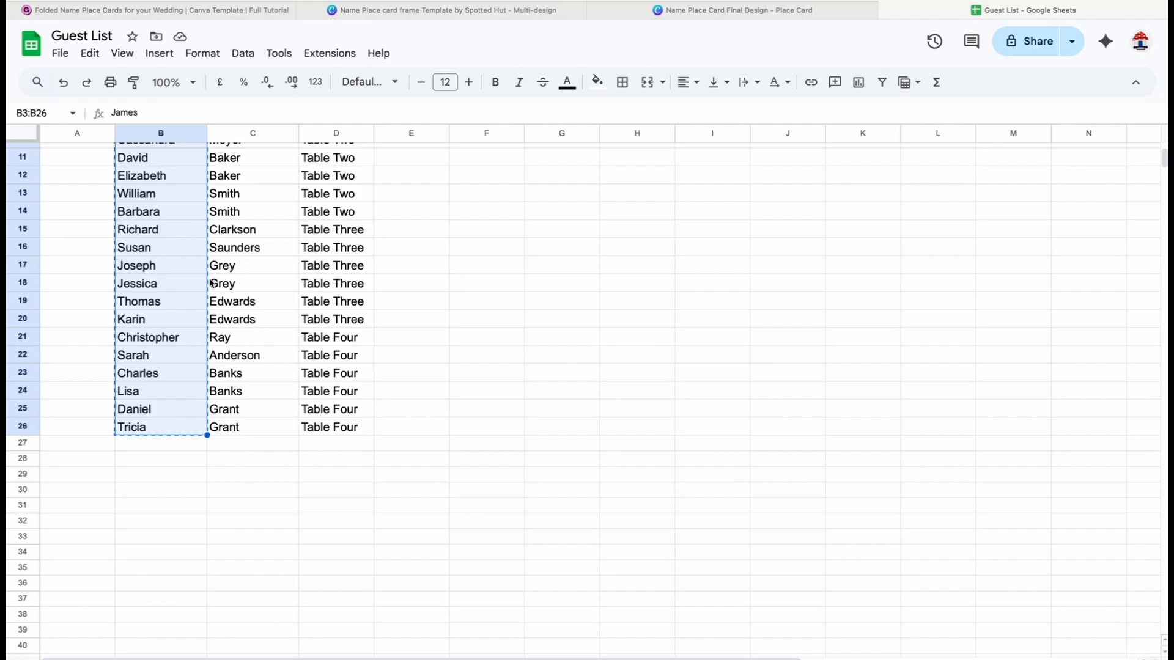
scroll(245, 331, up, 3)
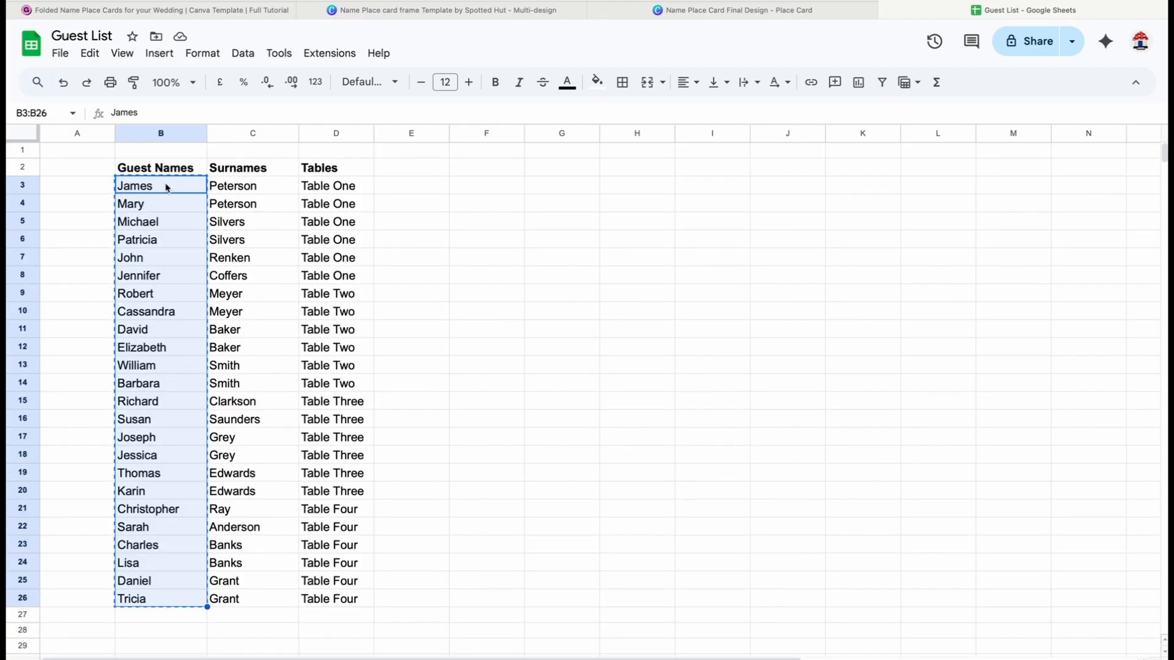
drag(167, 187, 178, 605)
right_click(174, 584)
click(211, 160)
click(671, 12)
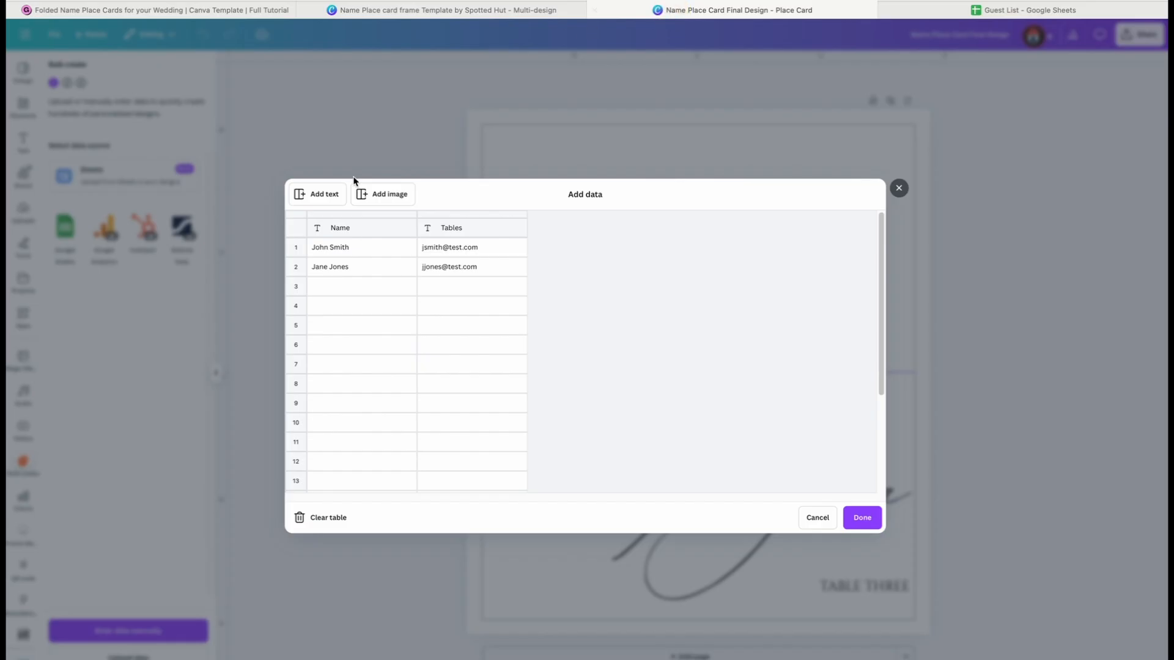
click(354, 246)
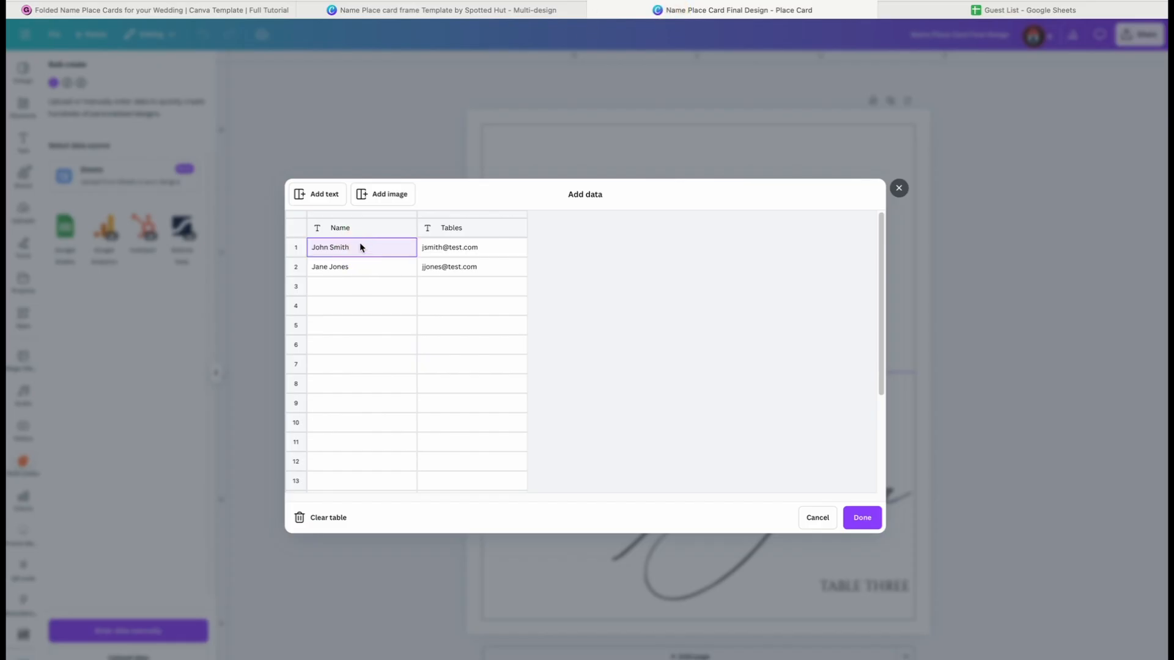
key(ctrl+v)
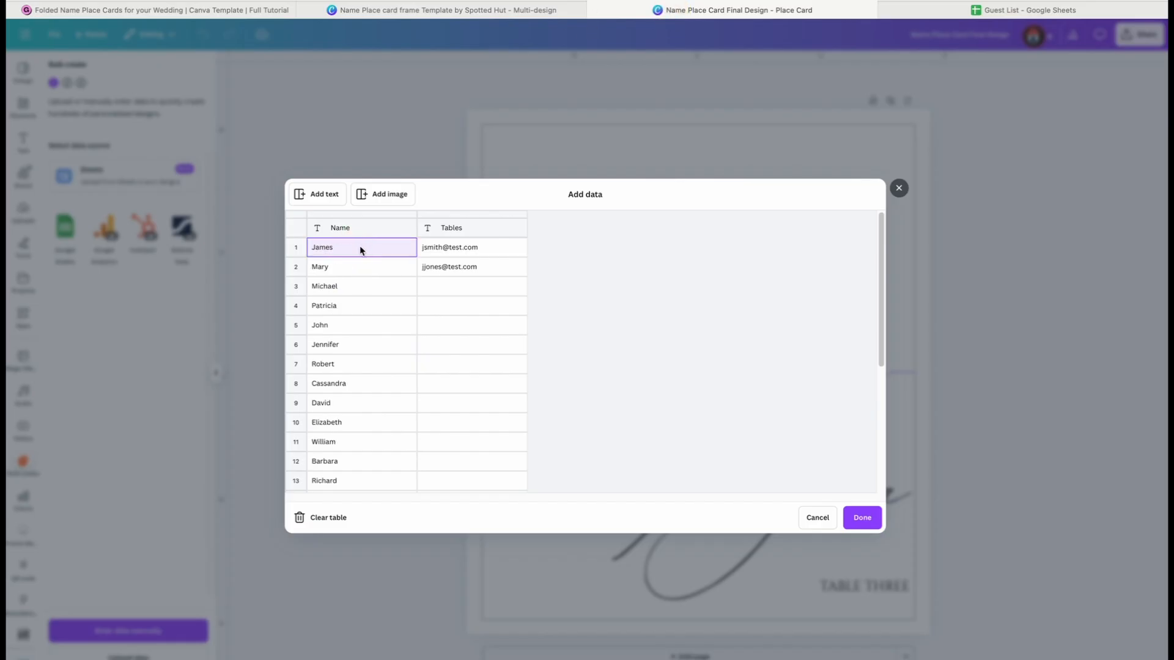
Copy the table assignments in D3:D26 of the Guest List sheet into the bulk data's Tables column and save the data
click(960, 13)
drag(322, 191, 363, 435)
scroll(340, 314, down, 5)
scroll(366, 432, up, 5)
key(ctrl+c)
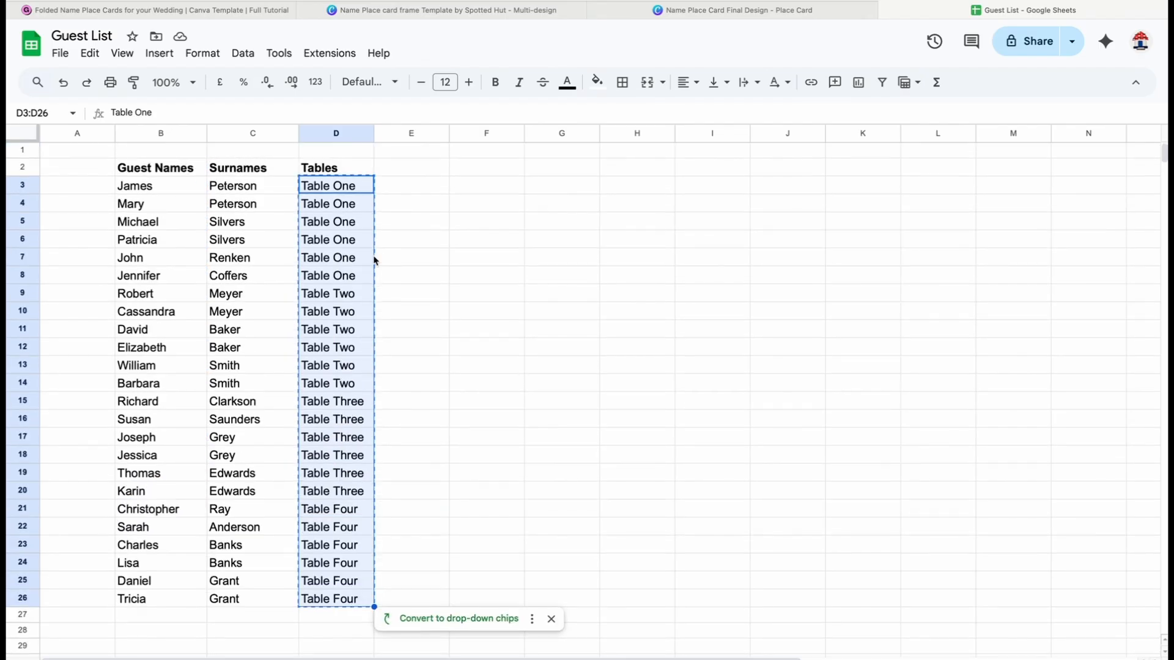
click(751, 9)
click(440, 250)
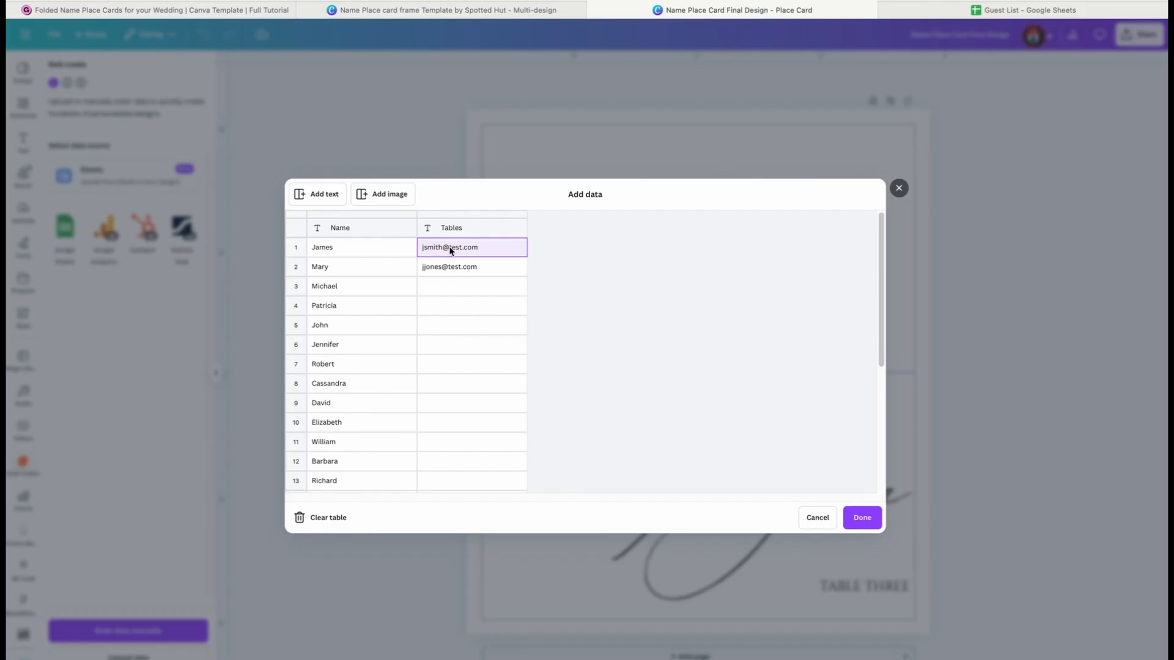
key(ctrl+v)
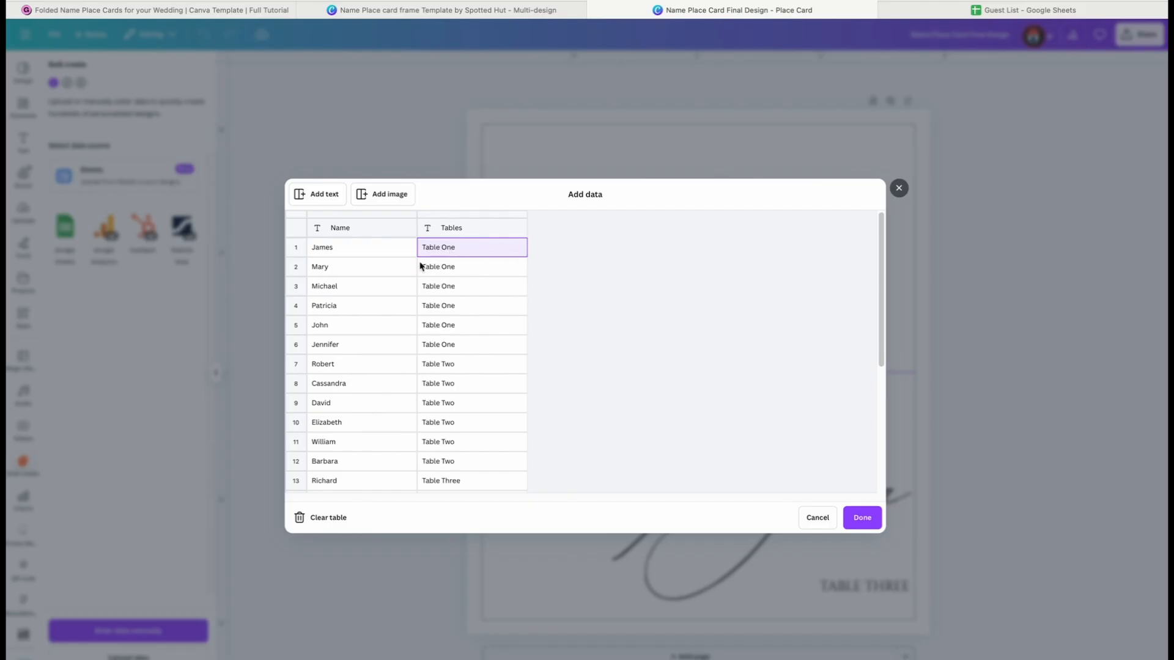
click(861, 519)
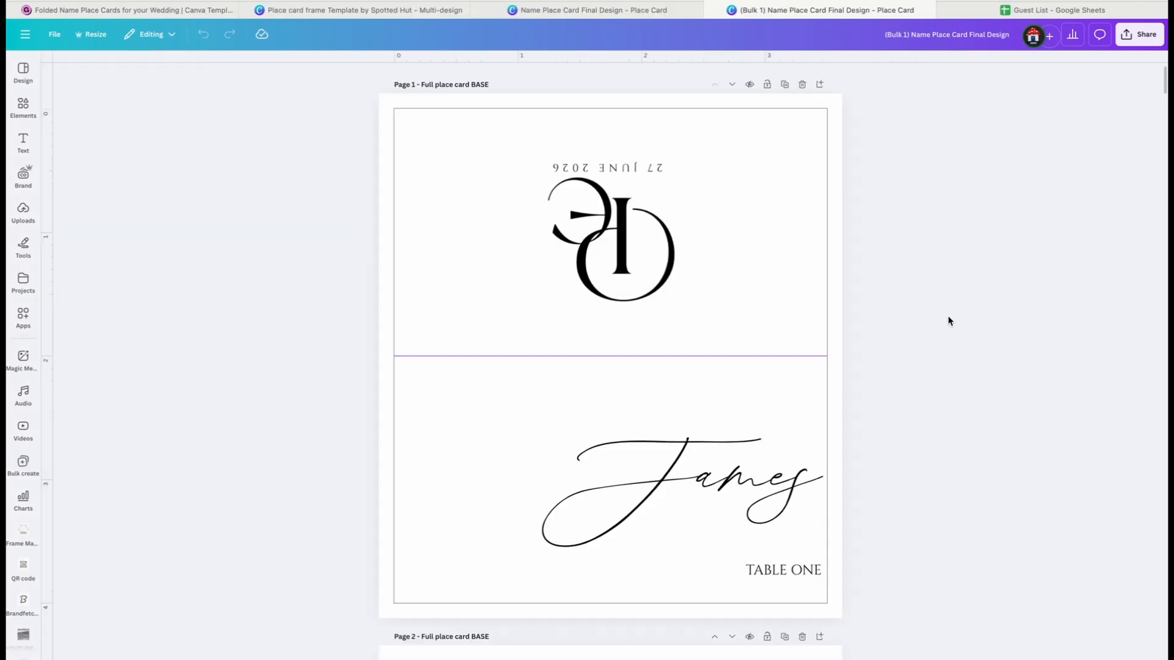
Review the generated place cards page by page, checking whether each guest name fits within the card frame
scroll(947, 318, down, 10)
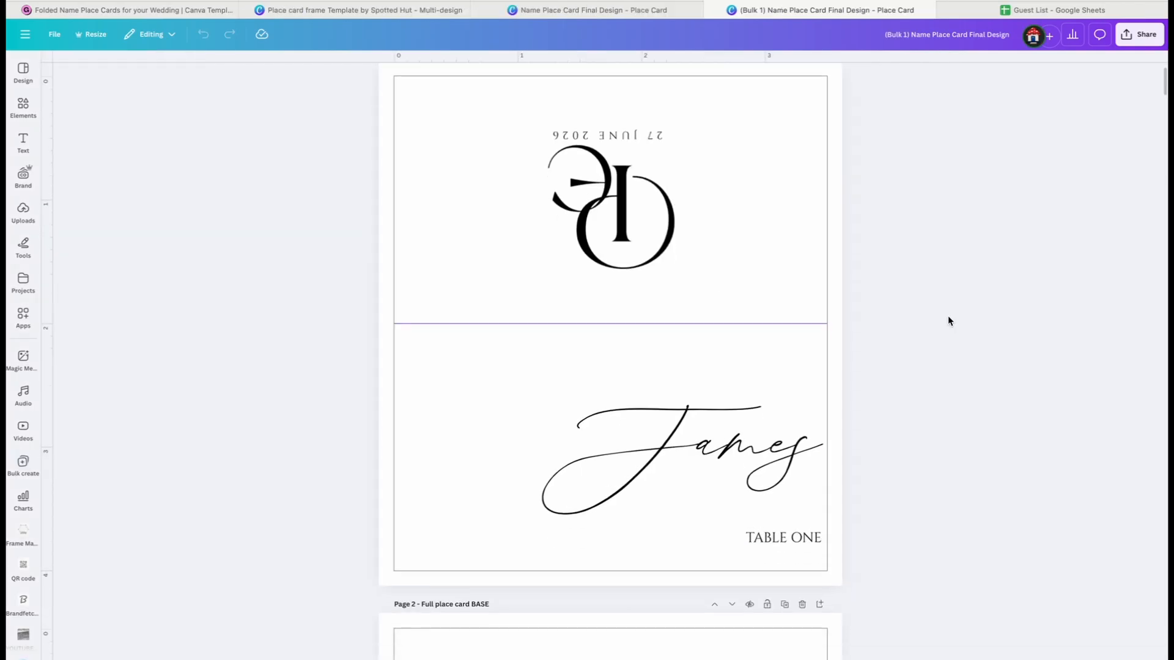
scroll(947, 321, down, 6)
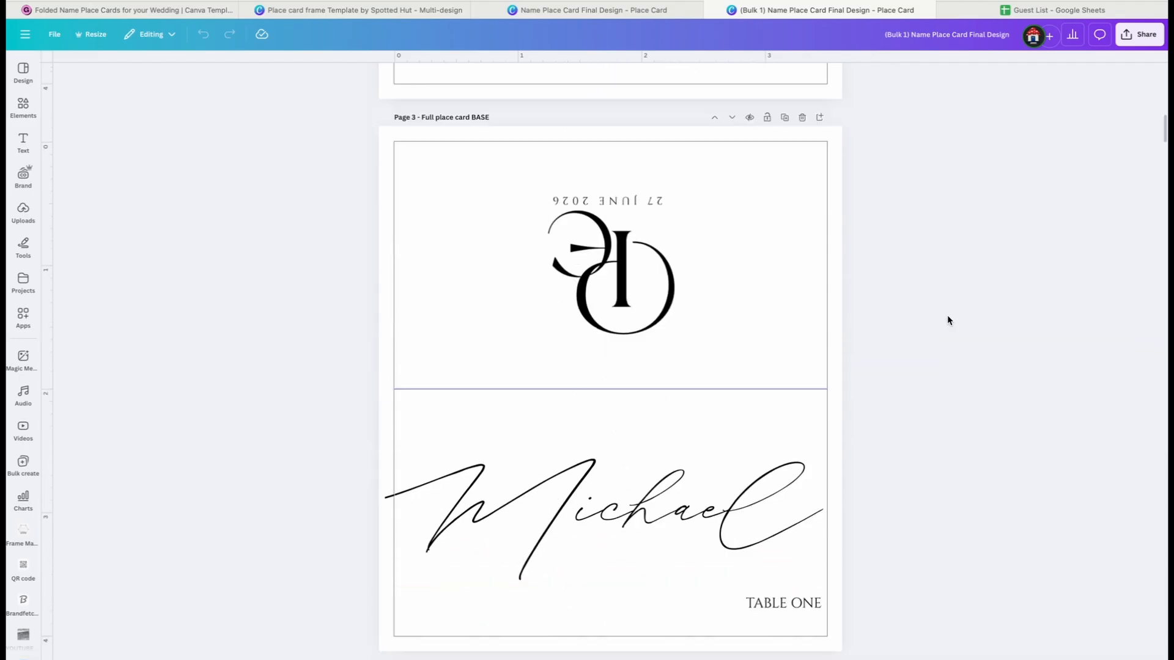
scroll(948, 319, down, 3)
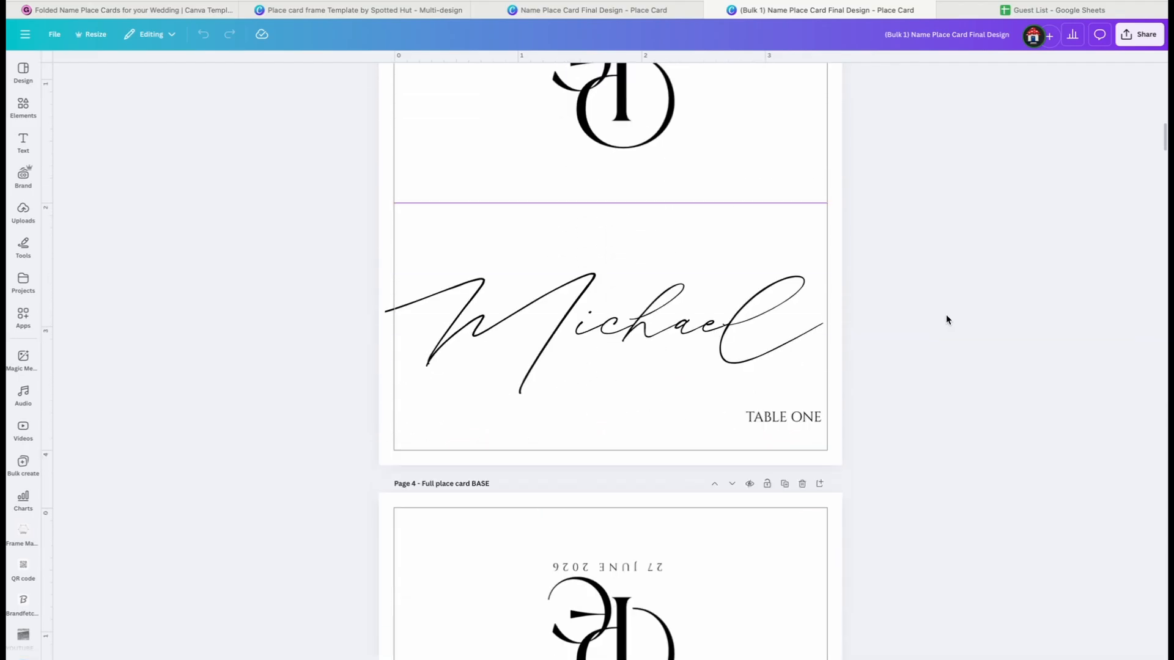
scroll(946, 319, down, 5)
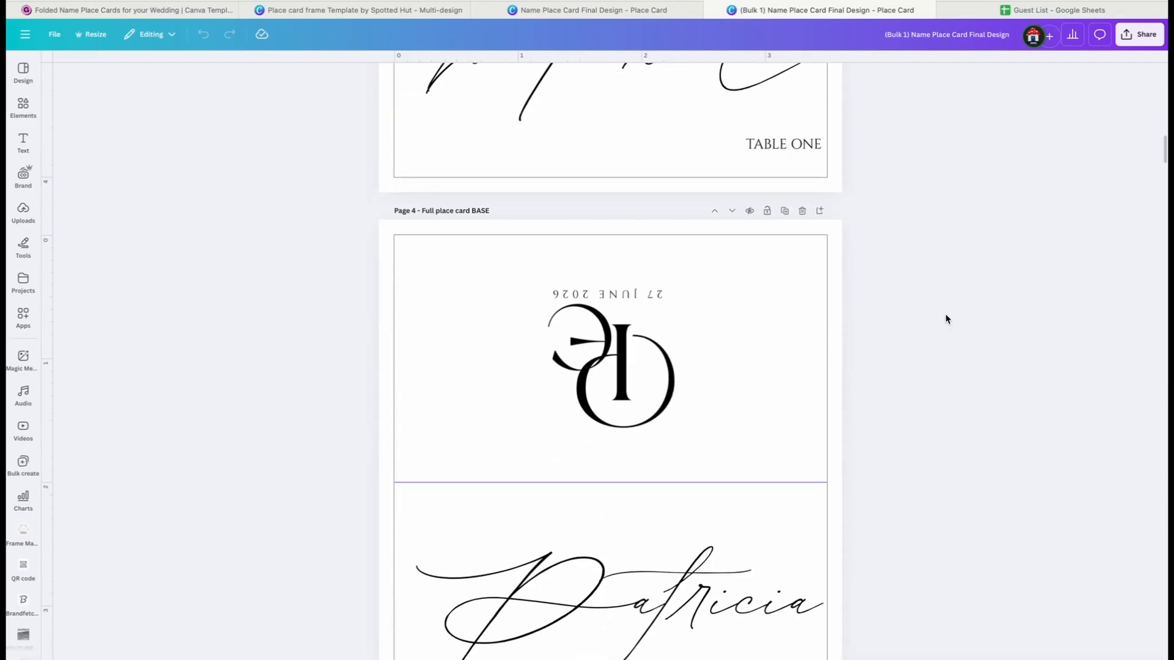
scroll(946, 318, down, 2)
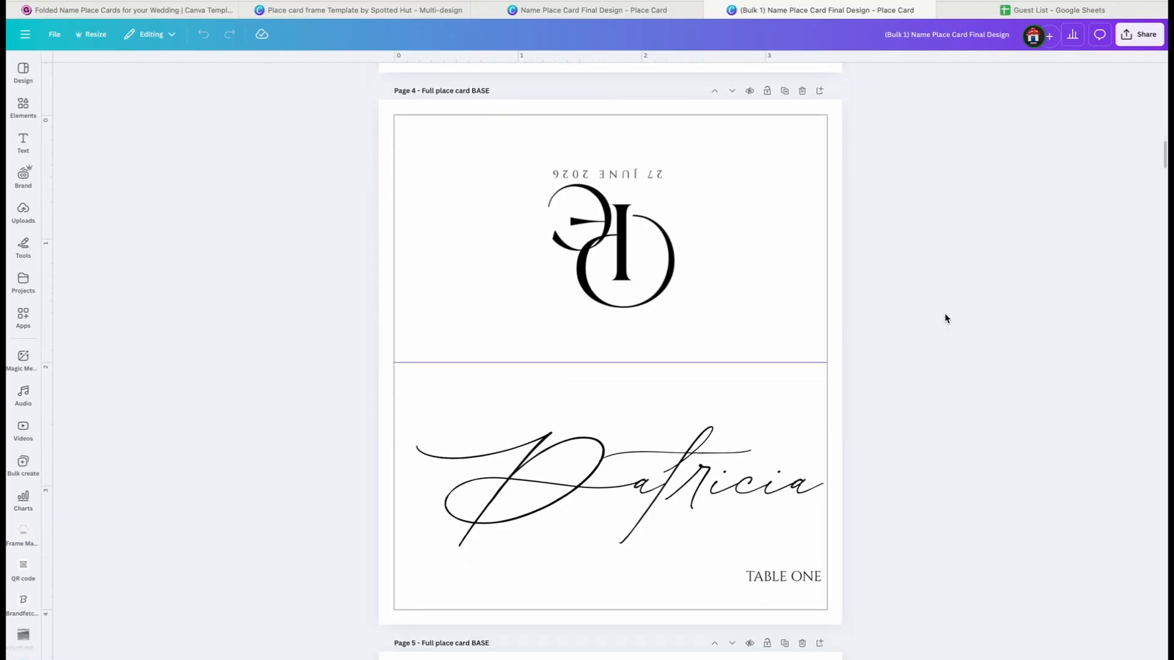
scroll(912, 528, down, 8)
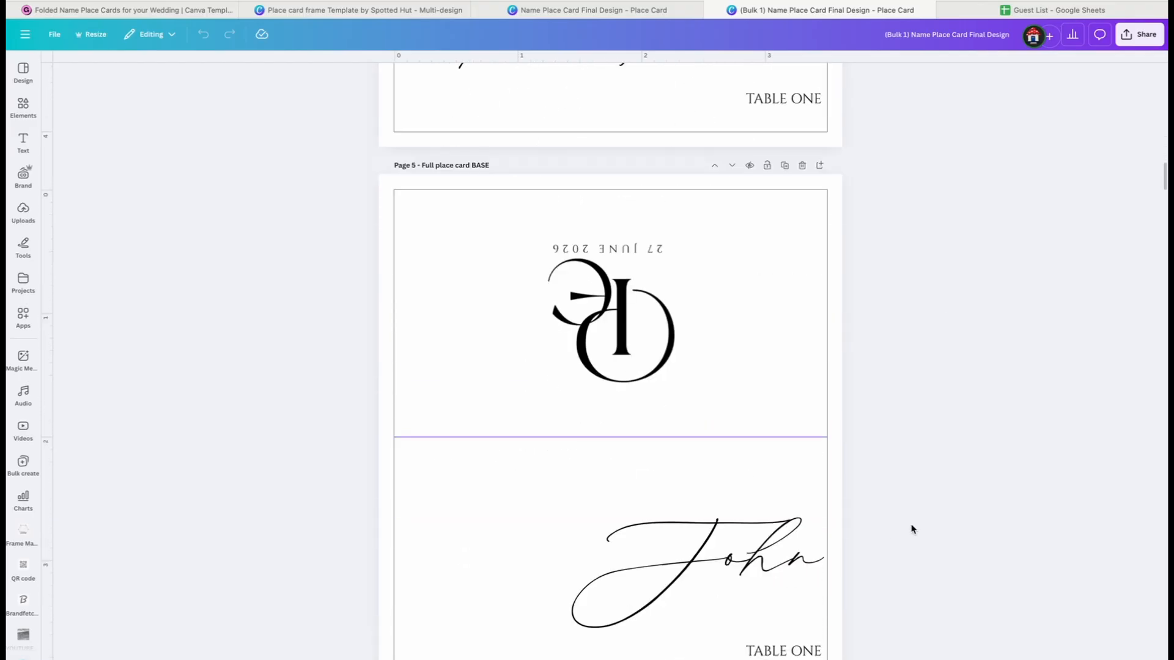
scroll(913, 520, down, 2)
scroll(892, 455, down, 9)
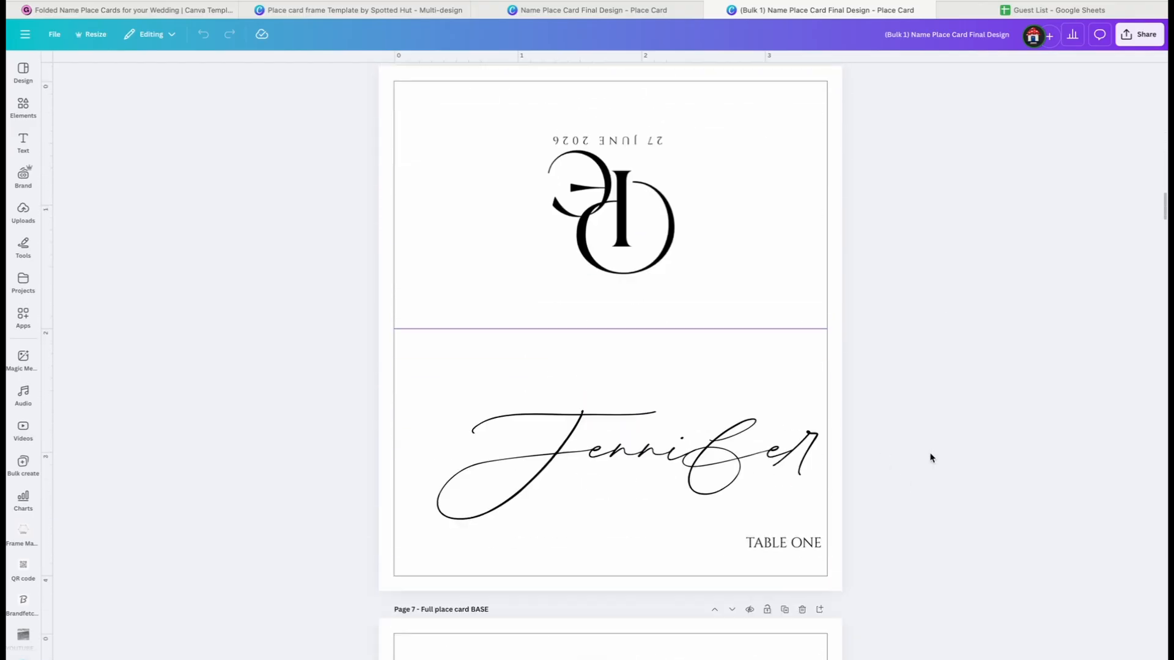
scroll(930, 457, down, 9)
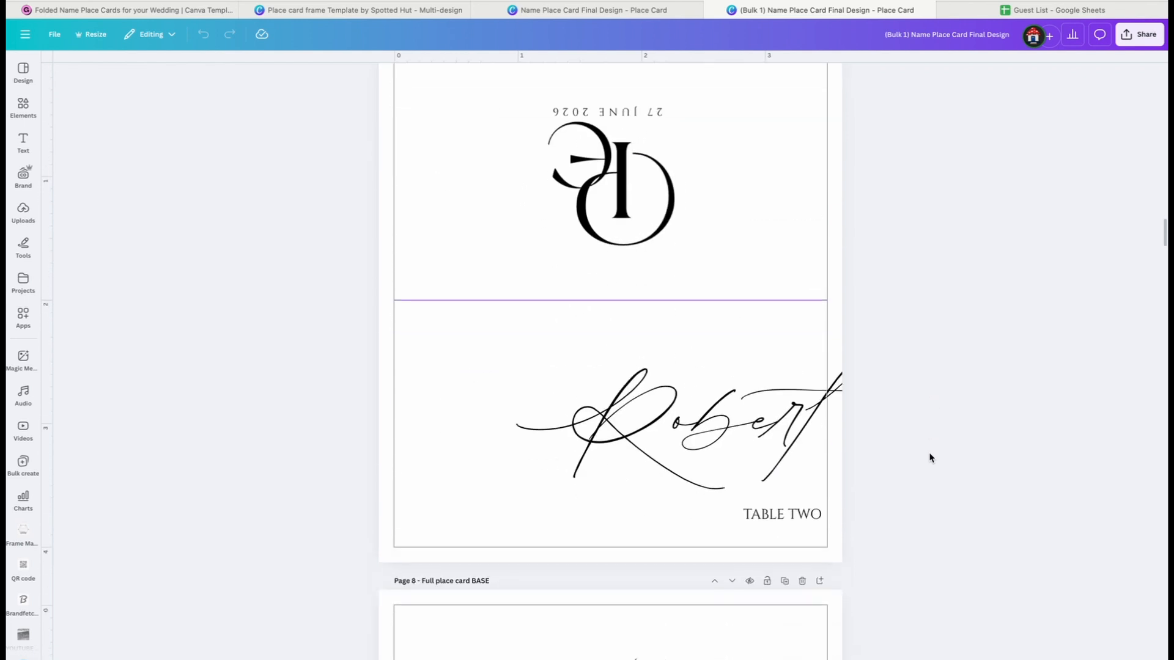
Shift the guest name on page 7 to the left so its last letter fits inside the card frame
click(776, 425)
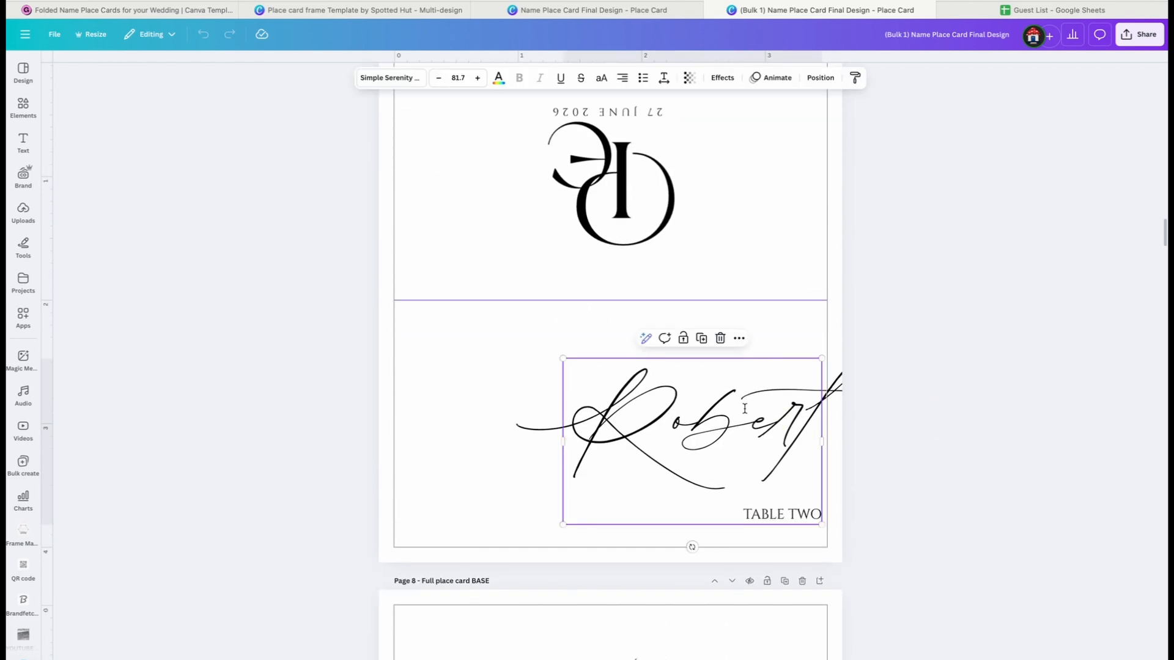
drag(744, 408, 707, 429)
click(772, 431)
click(1100, 434)
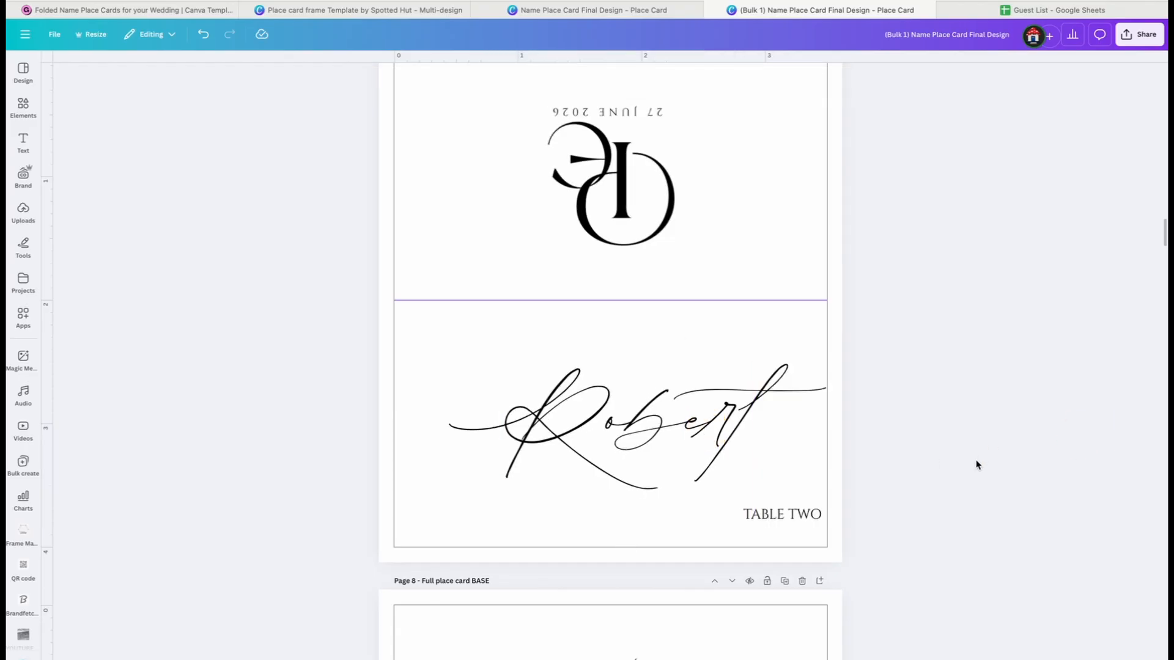
click(730, 418)
Shift the guest name on page 9 to the left into the card frame and show all place cards in grid view
scroll(951, 435, down, 9)
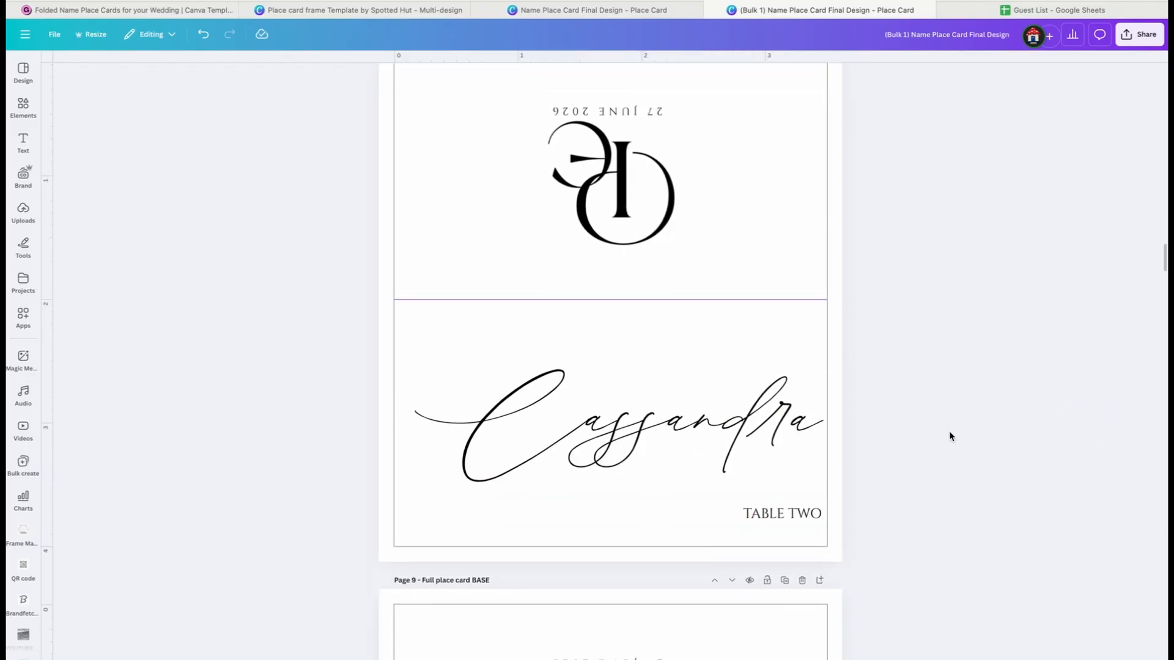
scroll(950, 435, down, 8)
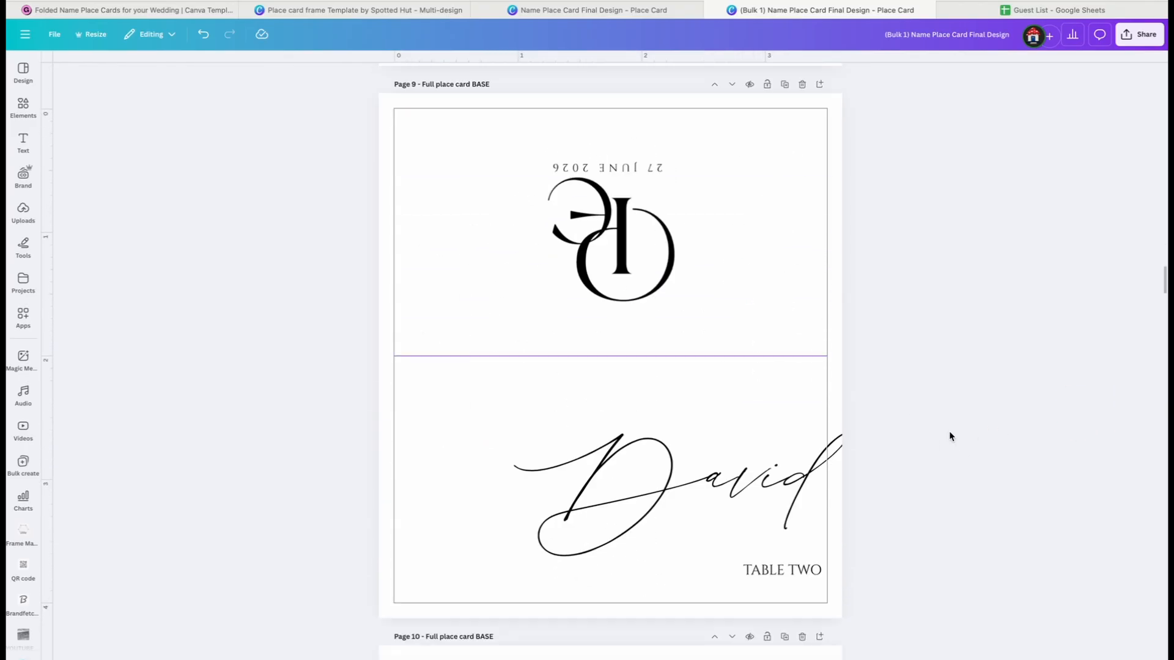
click(713, 455)
drag(713, 456, 693, 465)
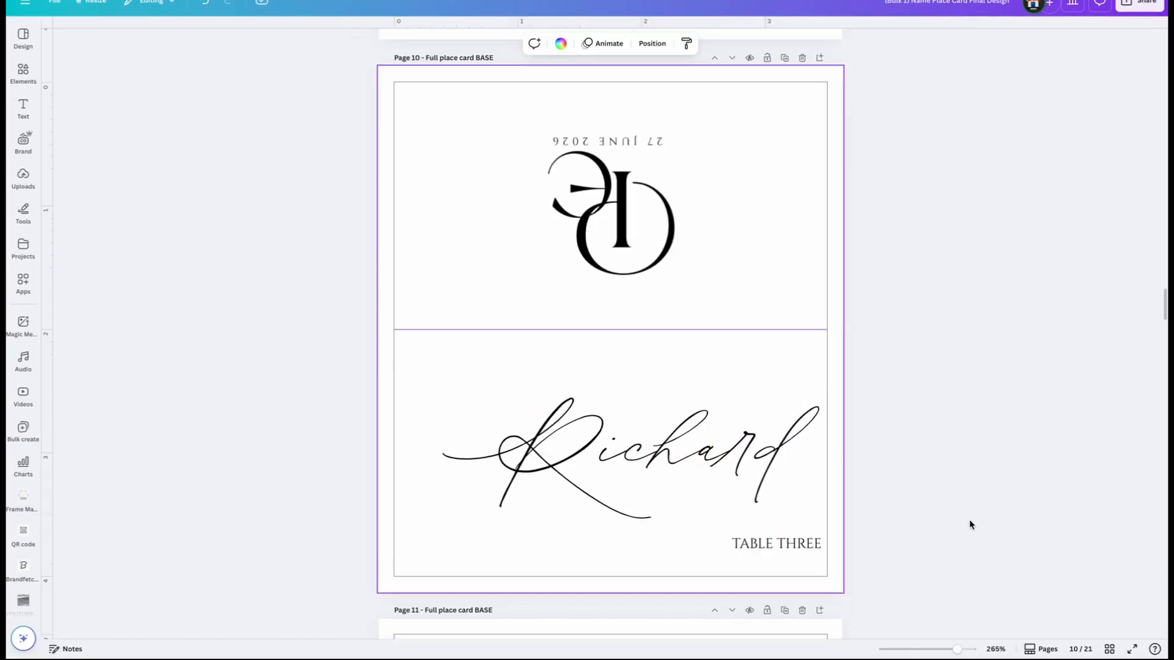
scroll(969, 519, up, 20)
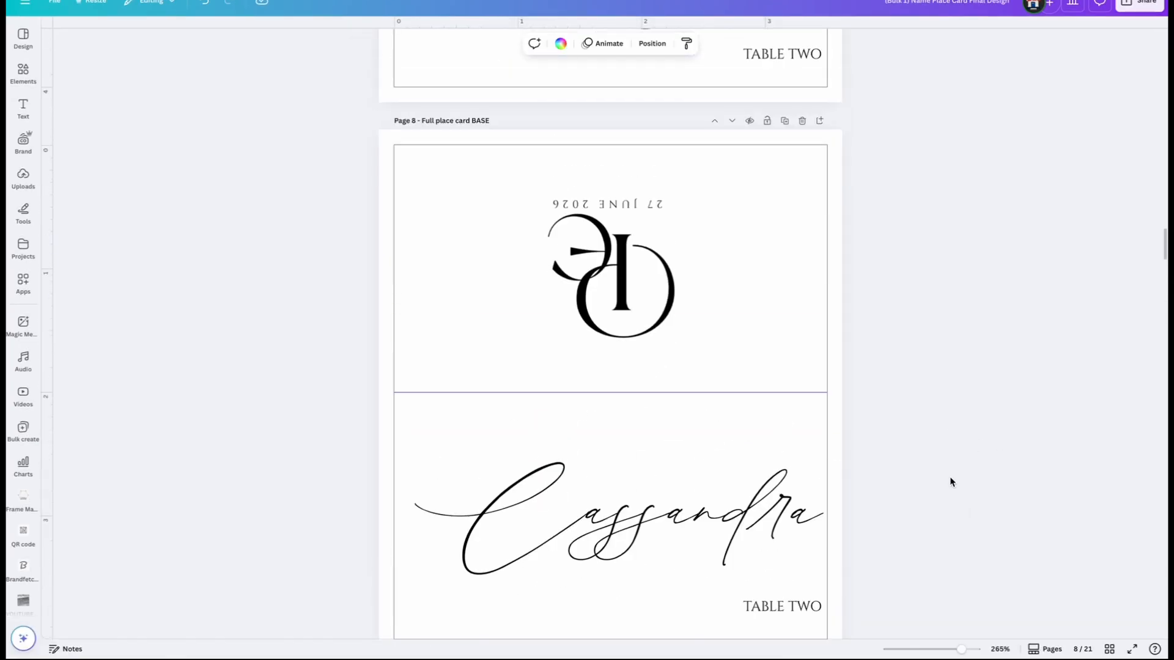
click(1109, 649)
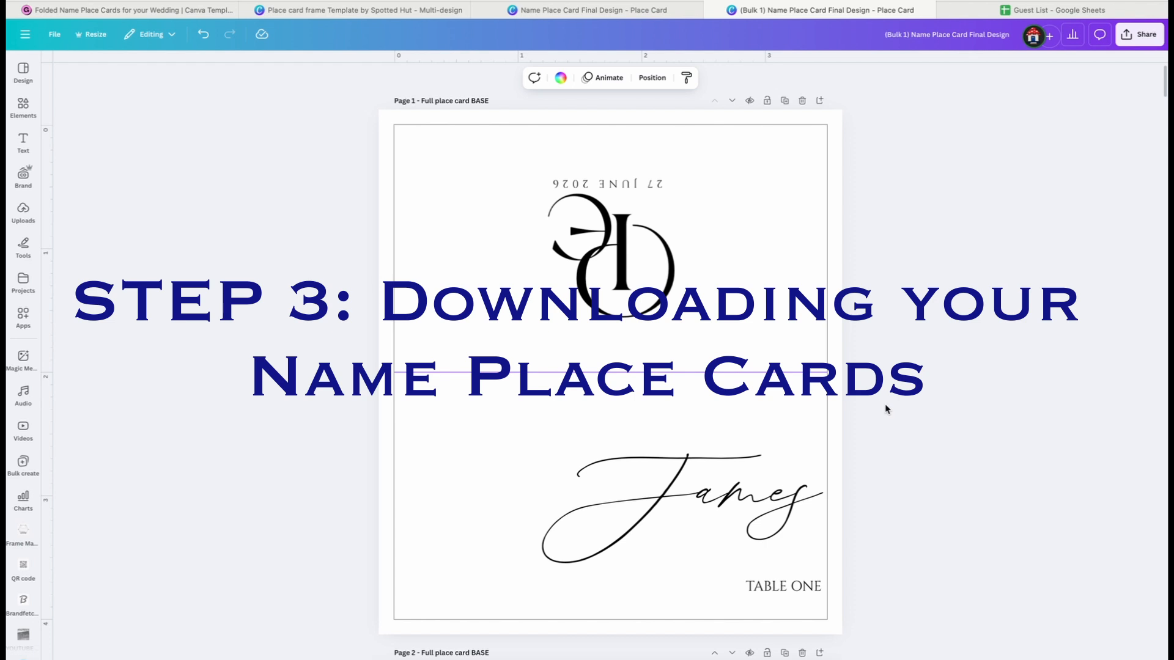
Set the place card download to PNG format at a size of 1.875
click(1139, 34)
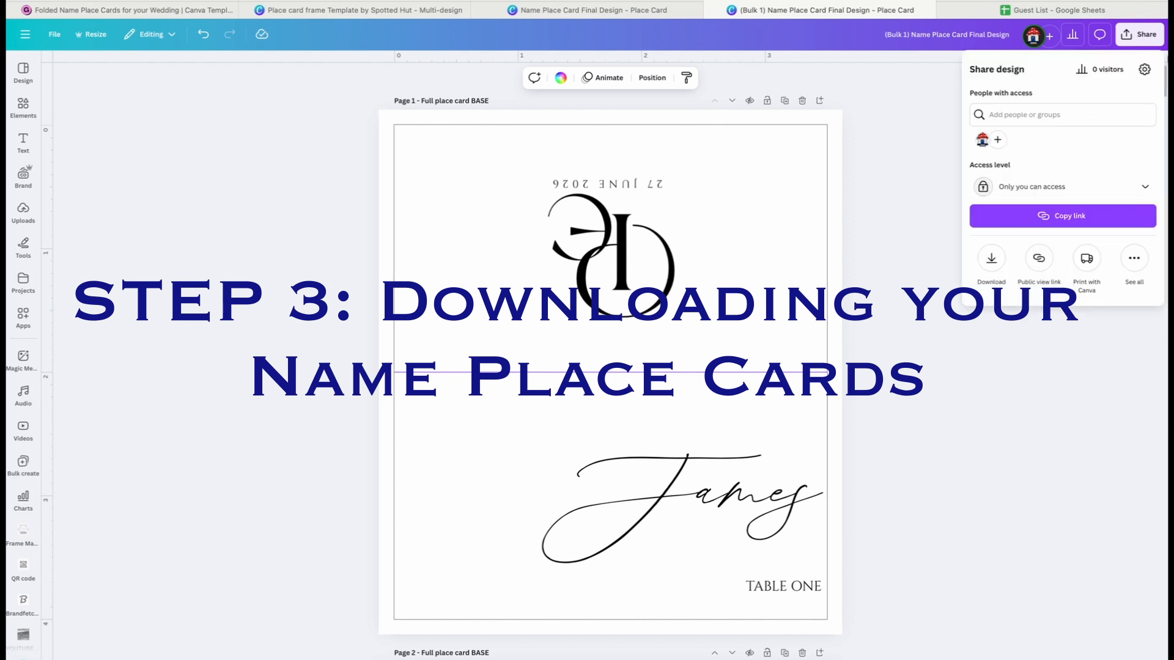
click(1141, 36)
click(1139, 34)
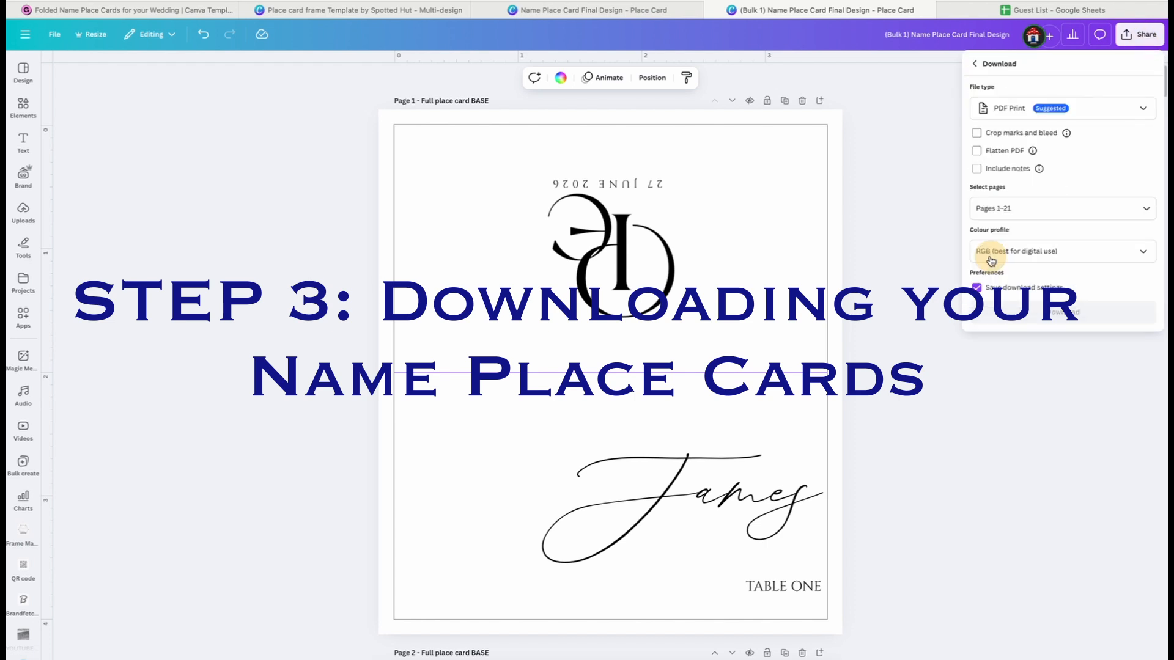
click(1012, 116)
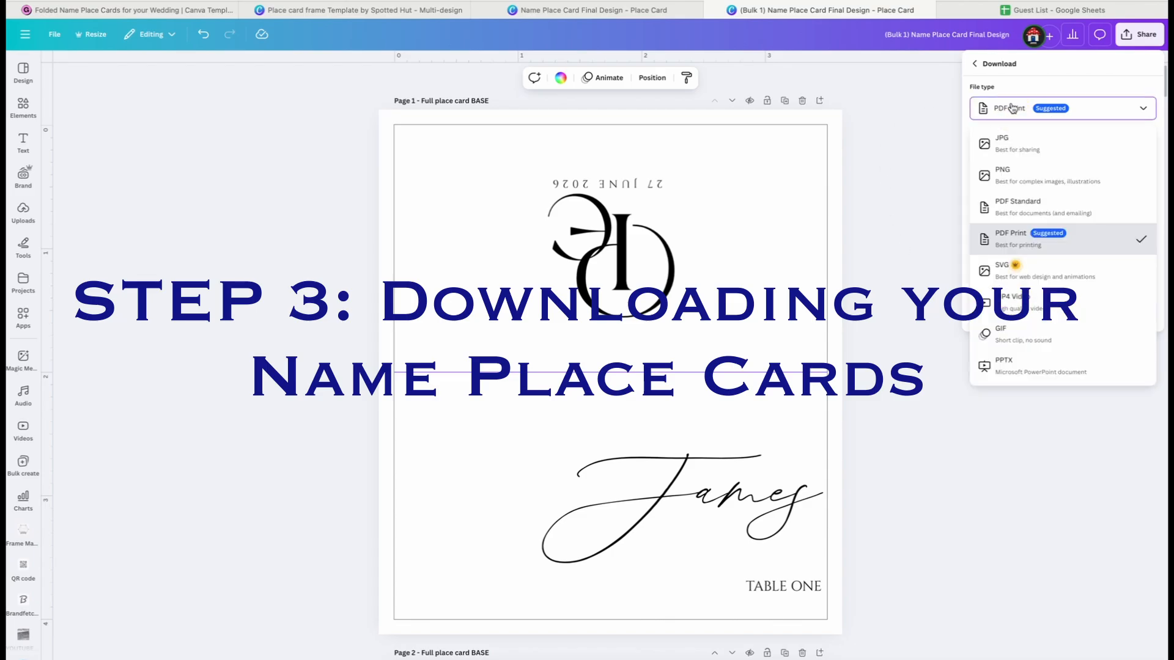
click(1002, 175)
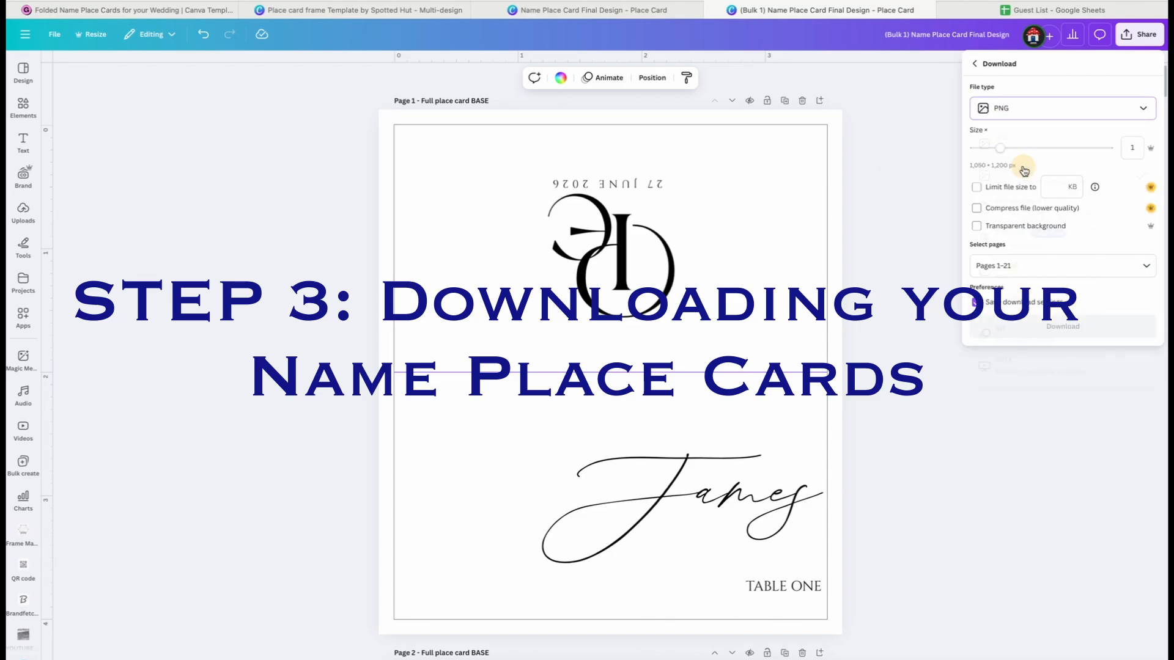
drag(1029, 153, 1045, 149)
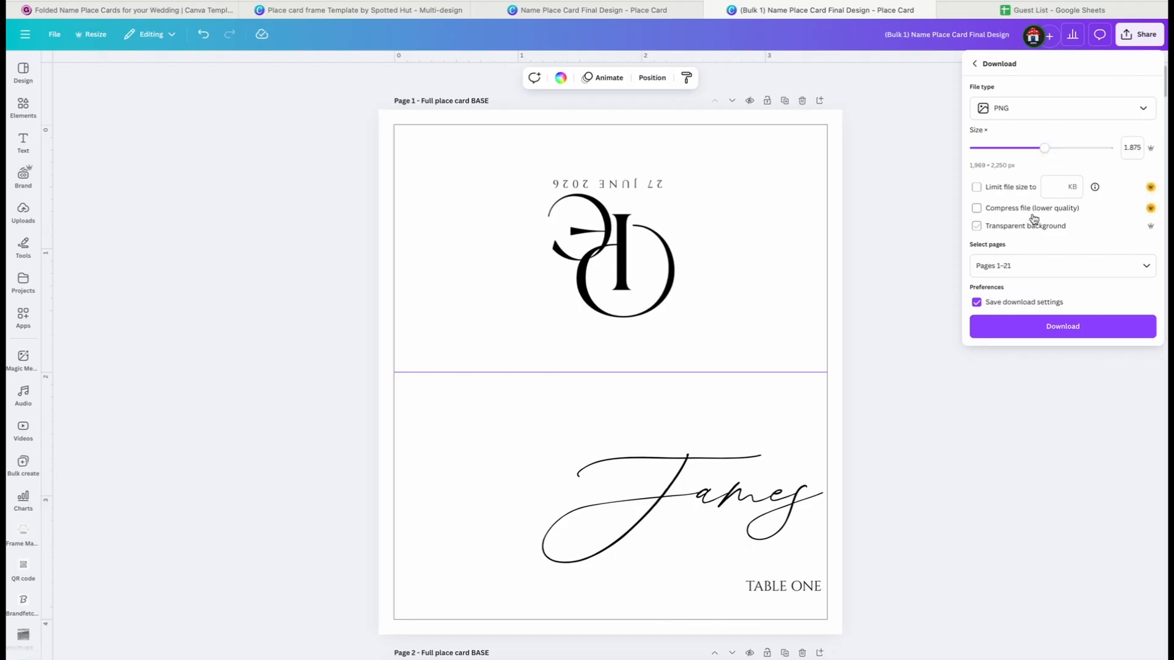
Include all pages (1-21) in the export and download the place cards
click(987, 263)
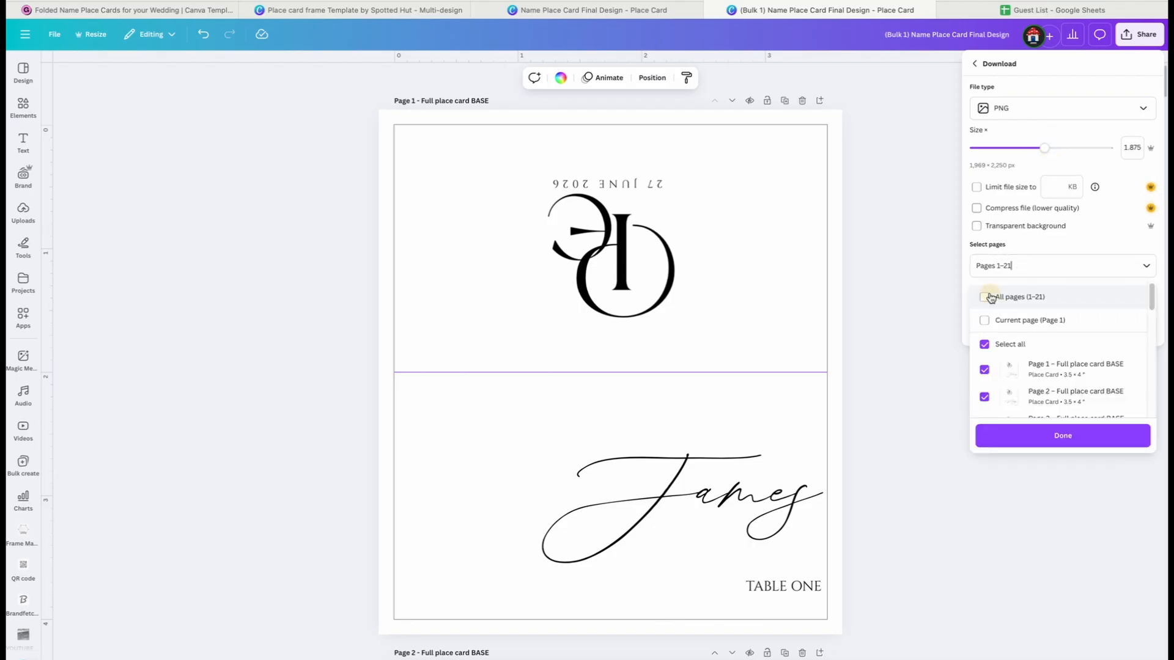
click(990, 296)
scroll(1057, 379, down, 1)
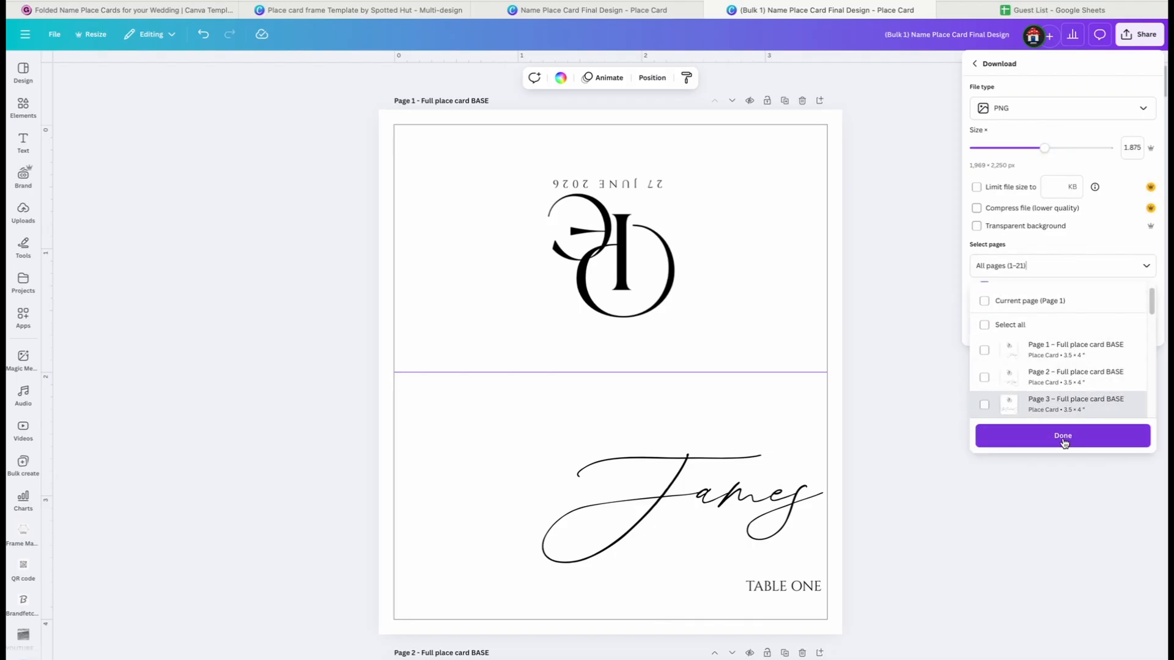
click(1058, 435)
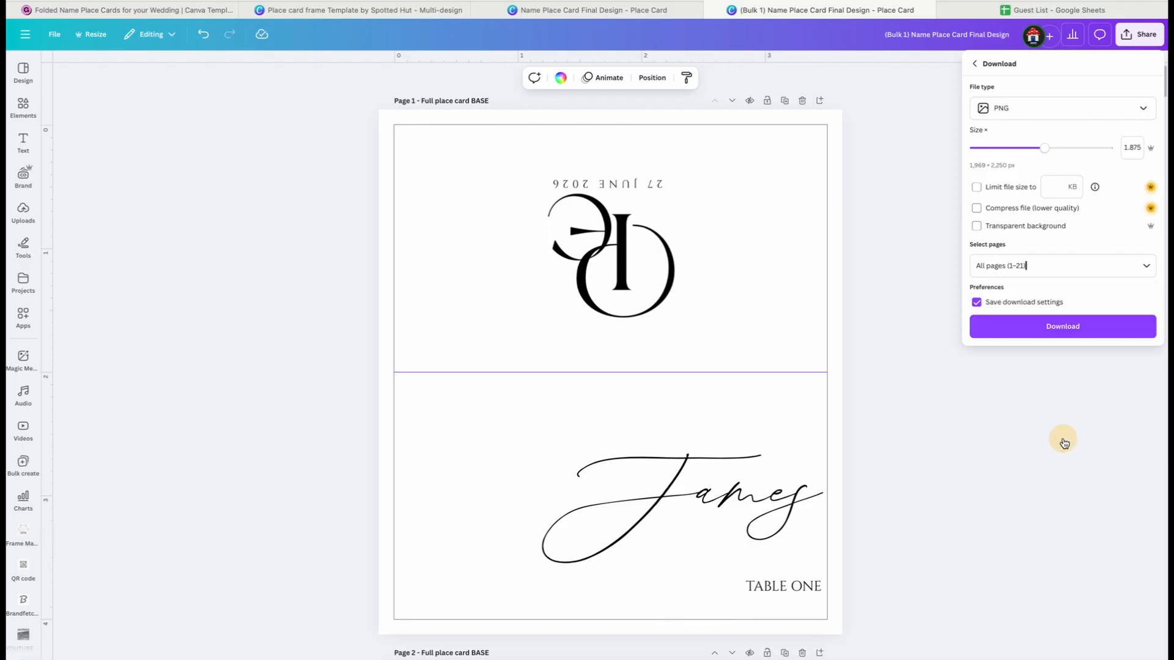
click(1062, 331)
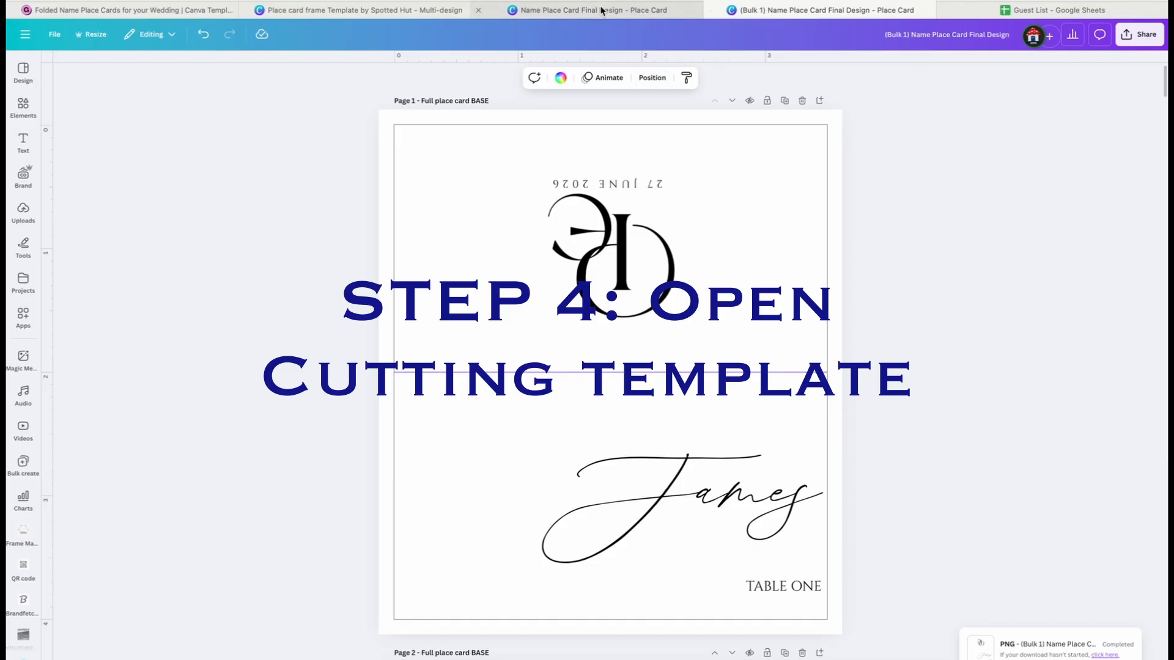
Open the "A4 Sheet of Name Place Cards - Ready to Cut" template from the purchase page for editing
click(153, 11)
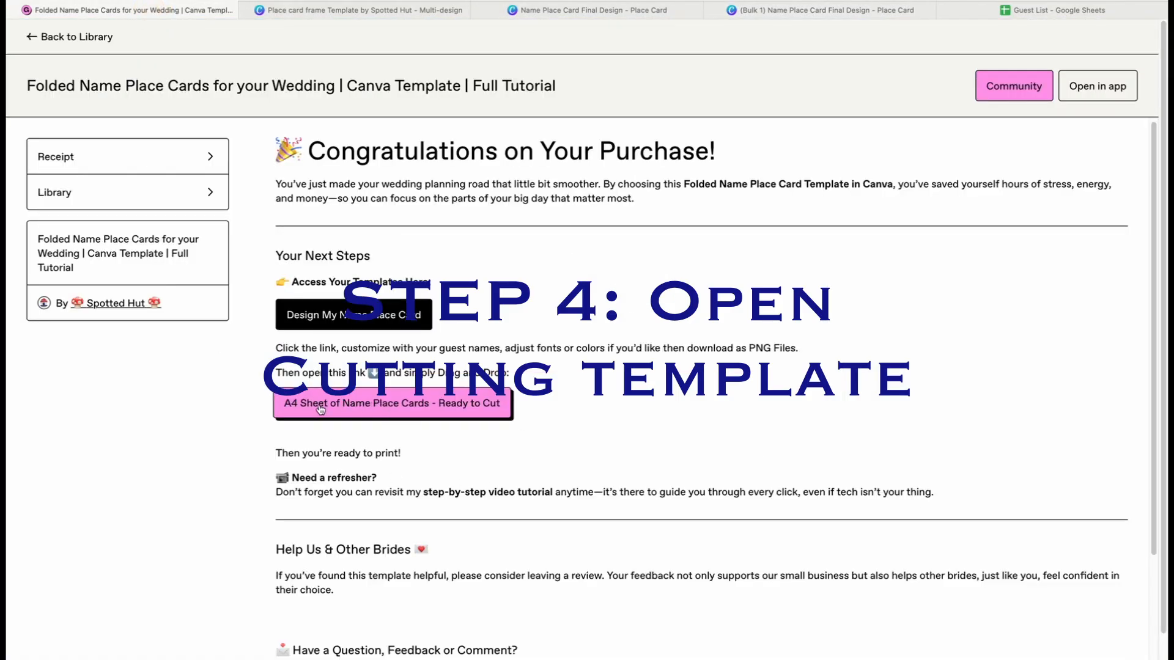
click(319, 406)
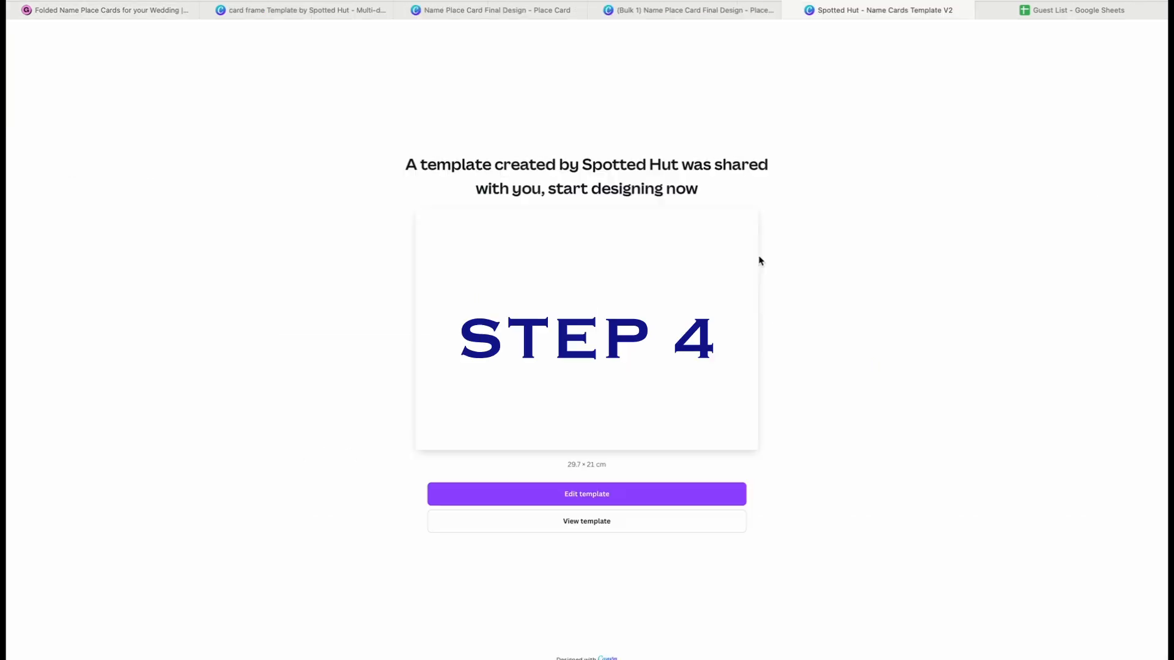
click(507, 494)
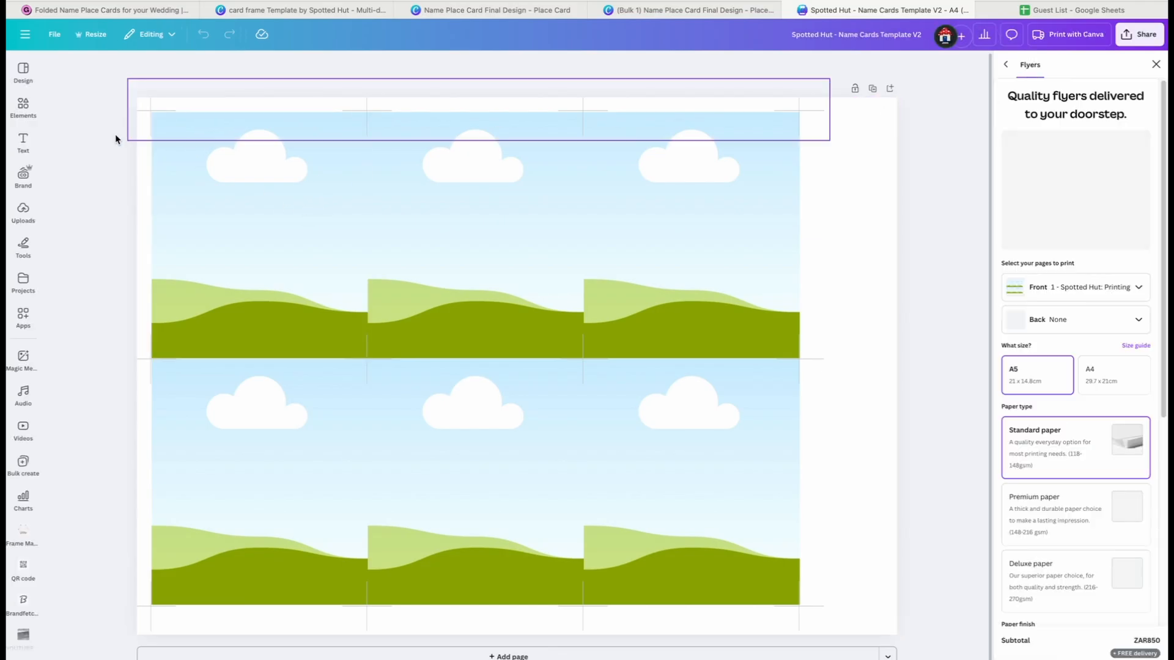
Dismiss the Flyers print offer and duplicate the A4 printing template page
scroll(511, 358, up, 5)
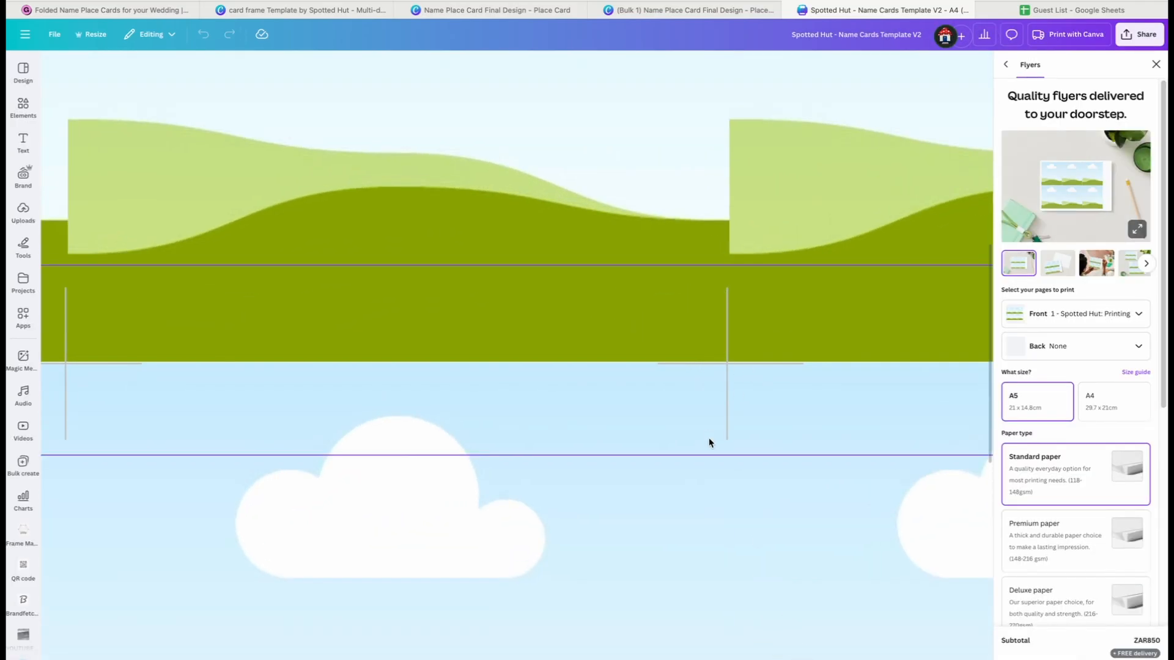
scroll(710, 442, down, 3)
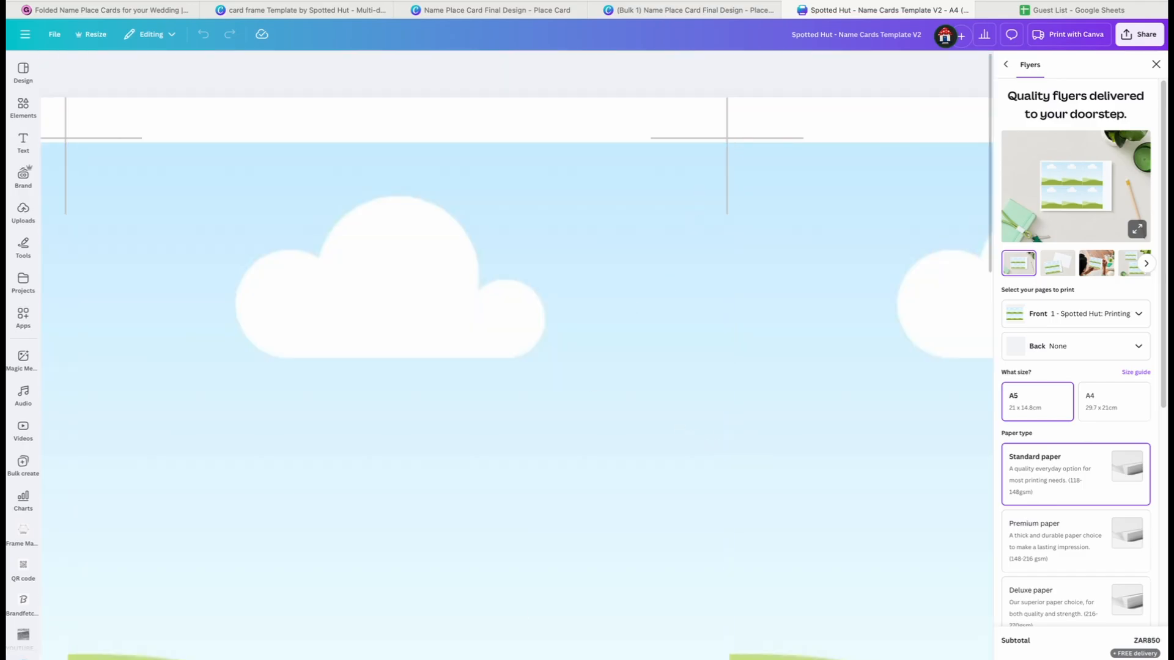
scroll(516, 379, right, 8)
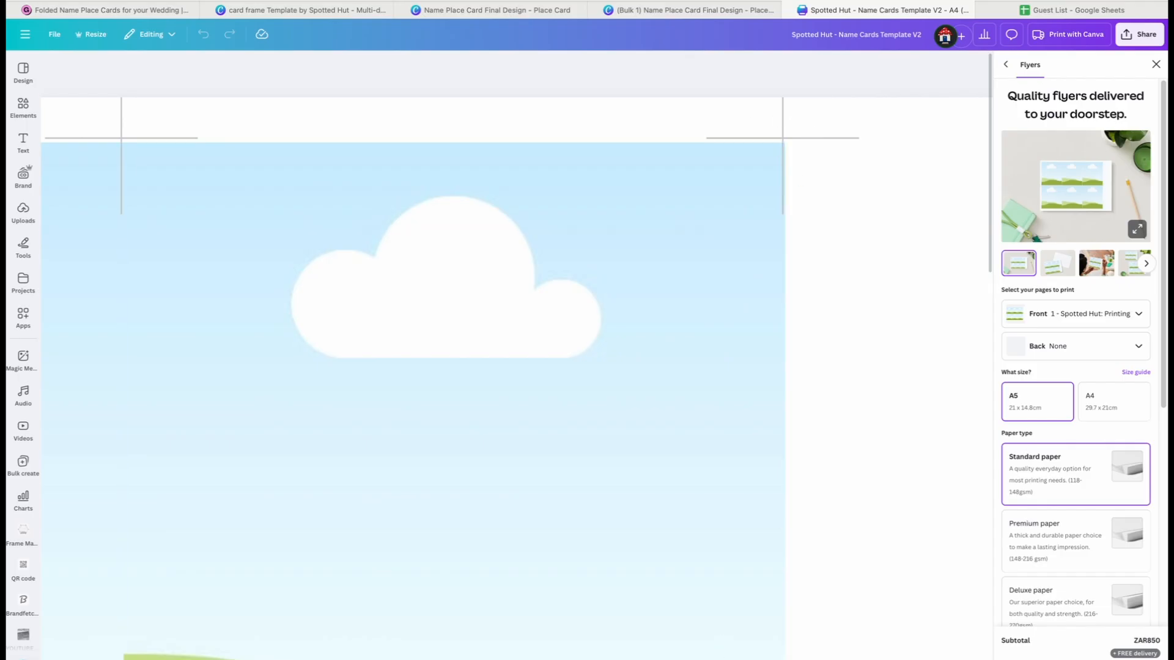
scroll(517, 379, right, 5)
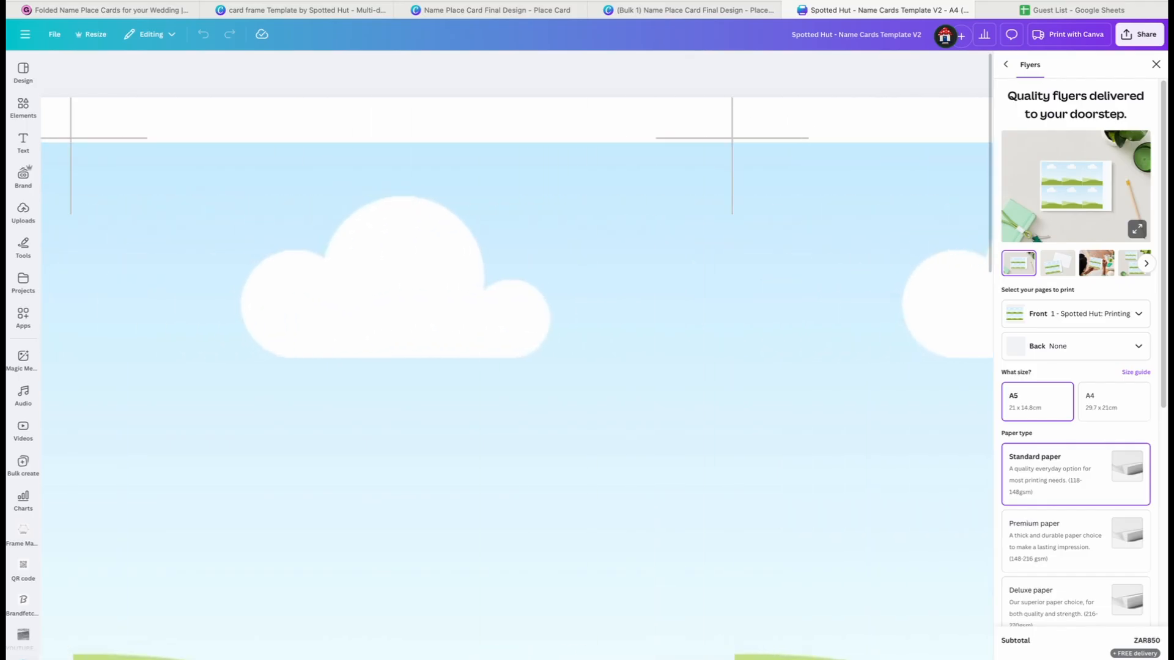
click(823, 659)
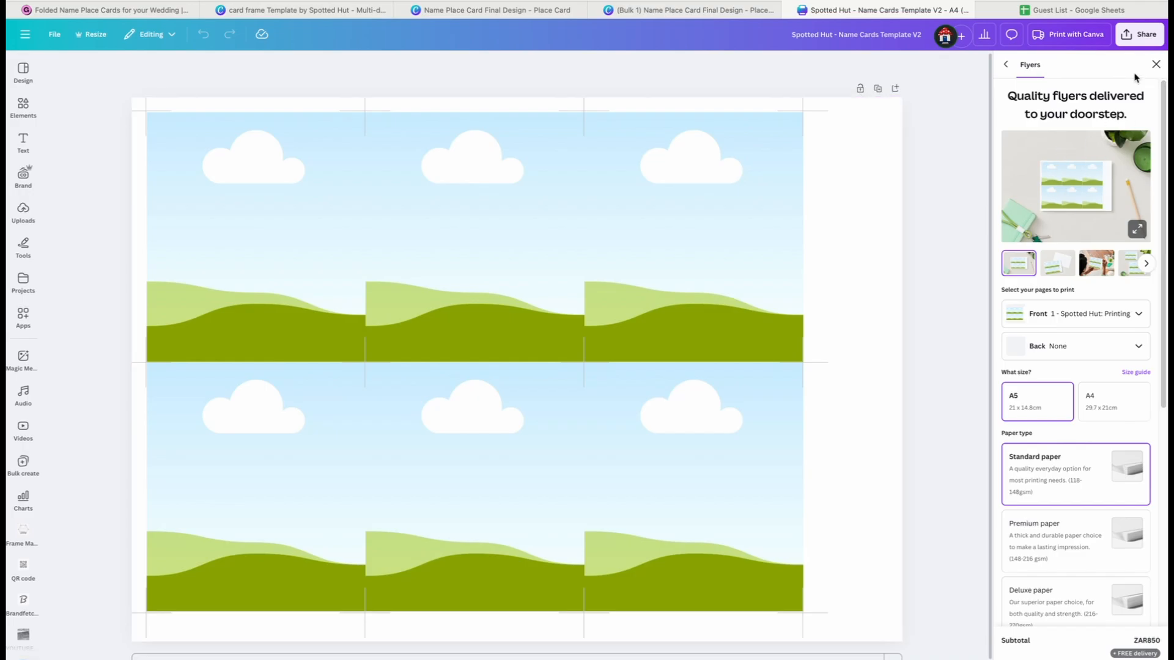
click(1155, 65)
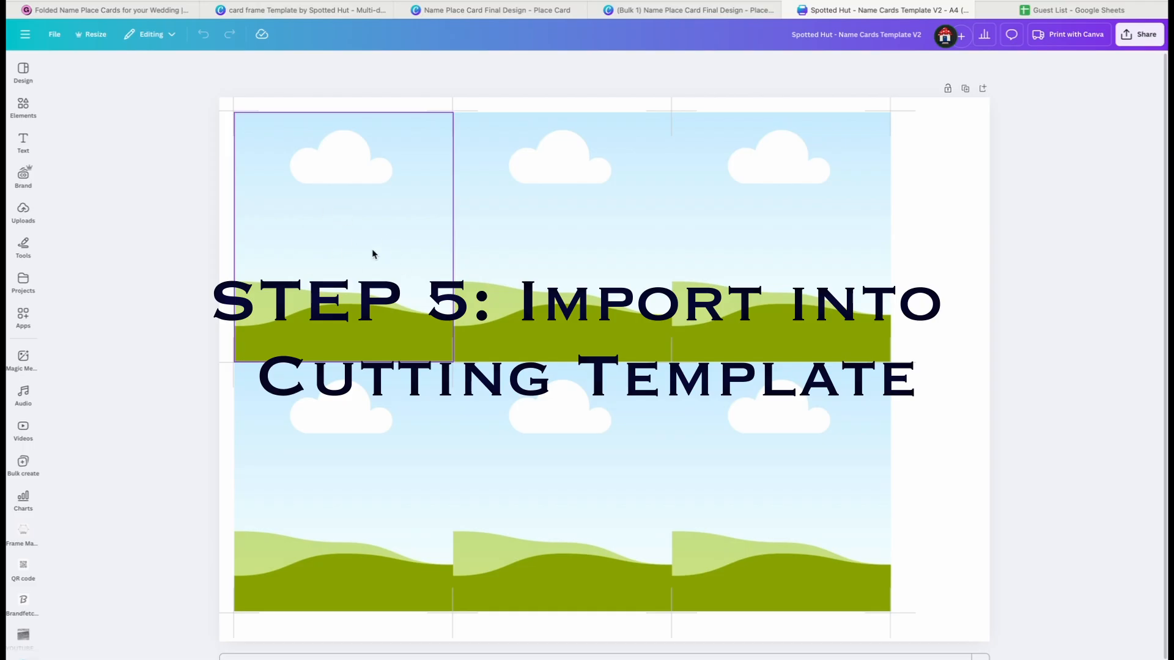
click(964, 89)
scroll(735, 204, up, 9)
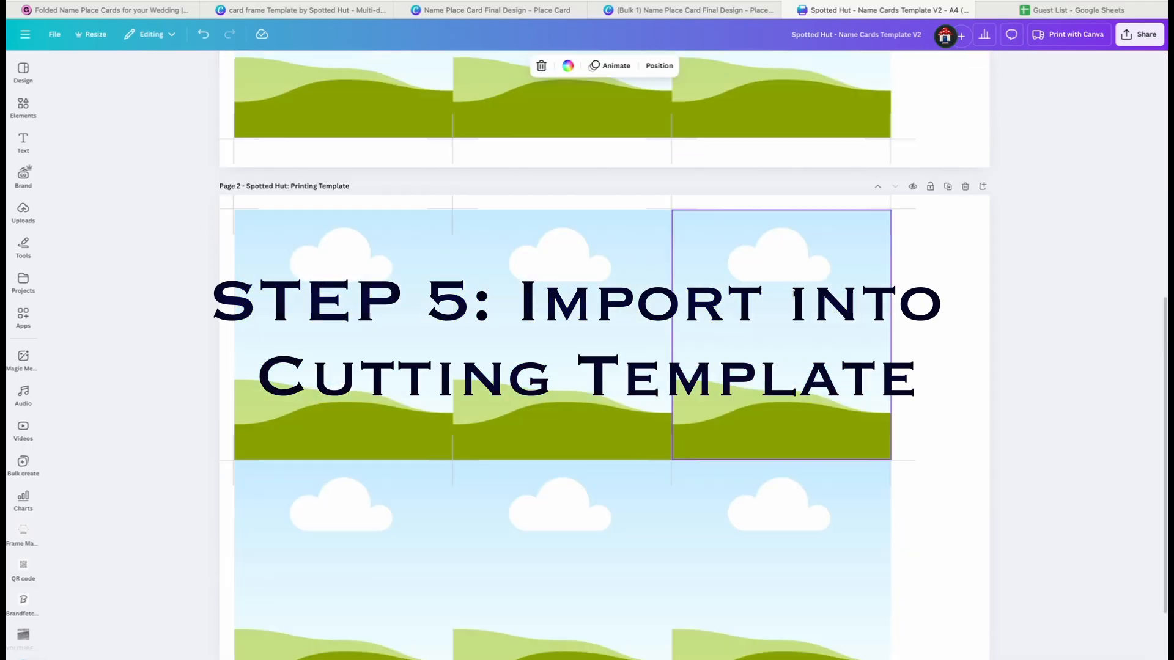
scroll(722, 251, down, 2)
scroll(720, 248, up, 2)
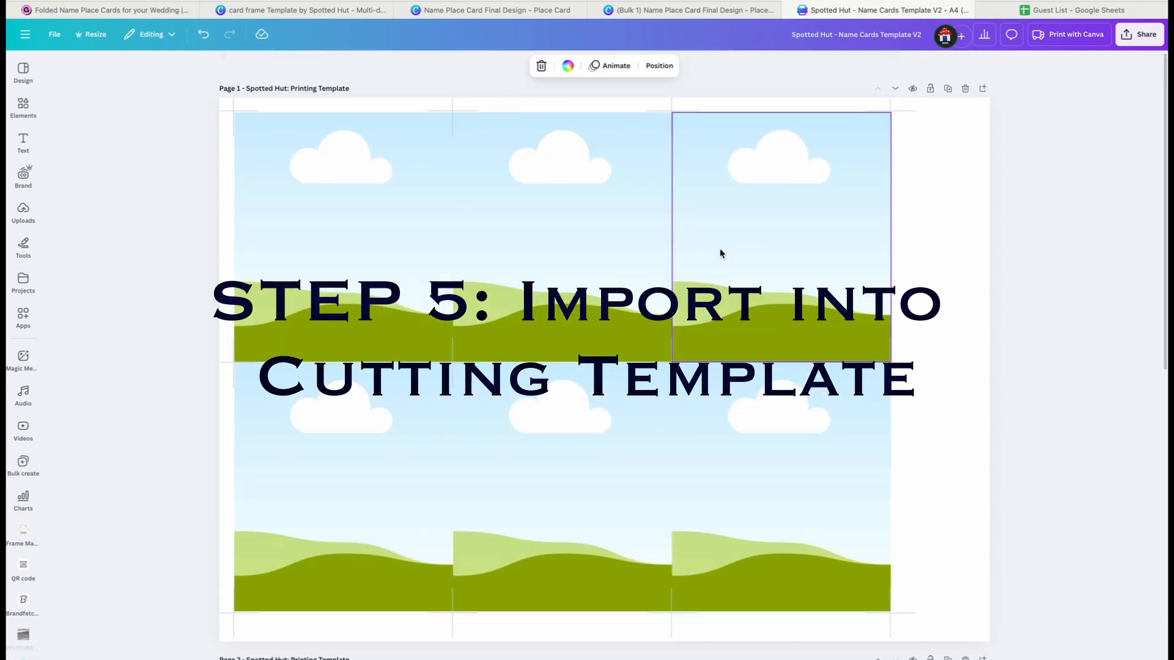
Upload all the place card PNG files from the (Bulk 1) Name Place Card design folder in Downloads
click(23, 211)
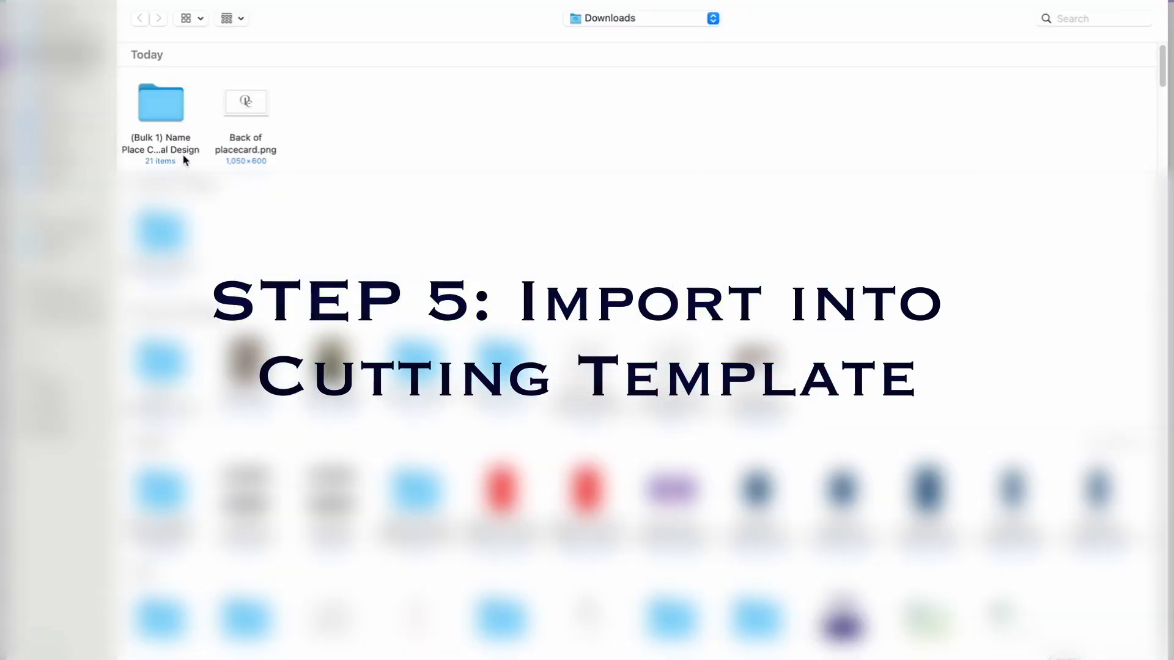
click(173, 103)
double_click(162, 111)
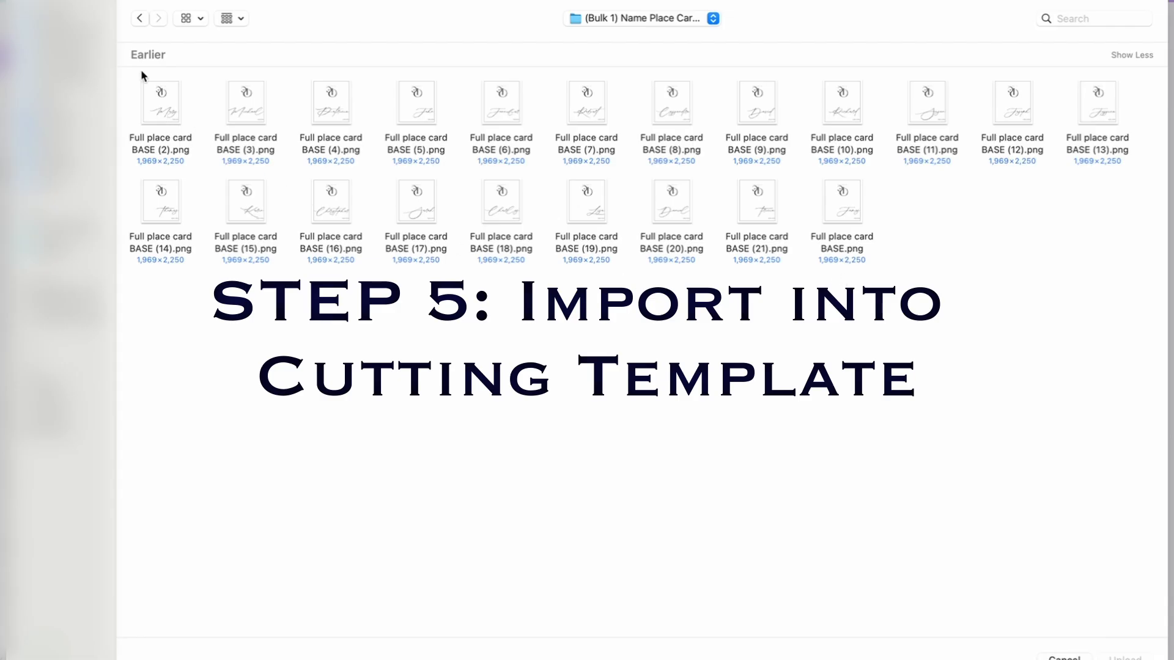
click(174, 95)
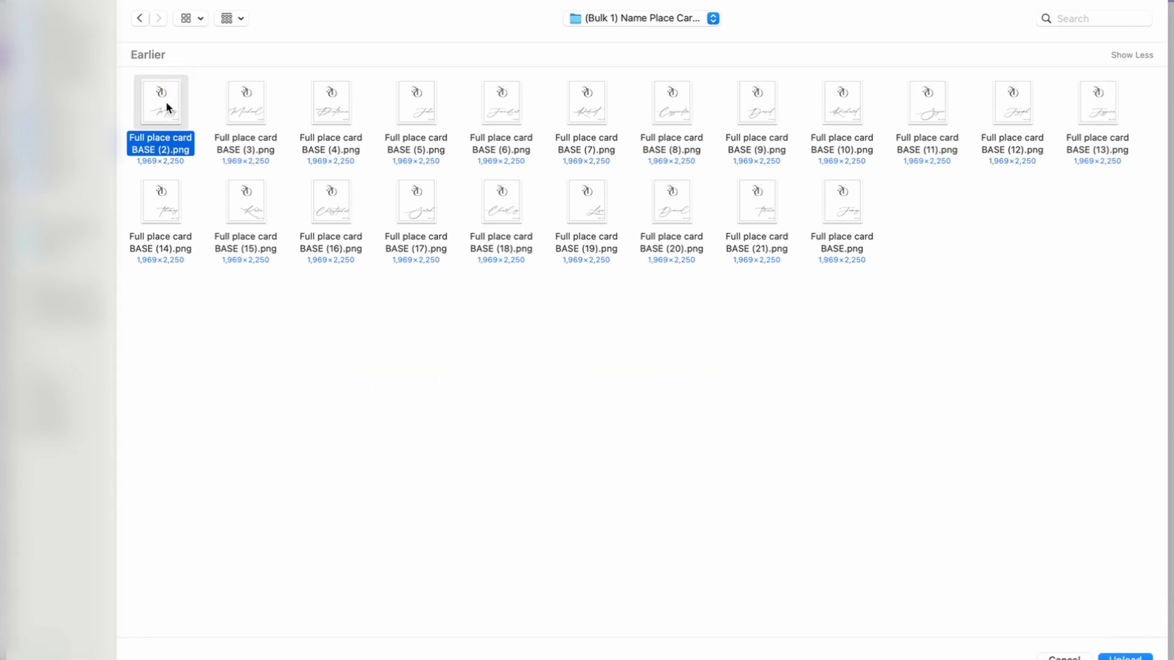
key(super+a)
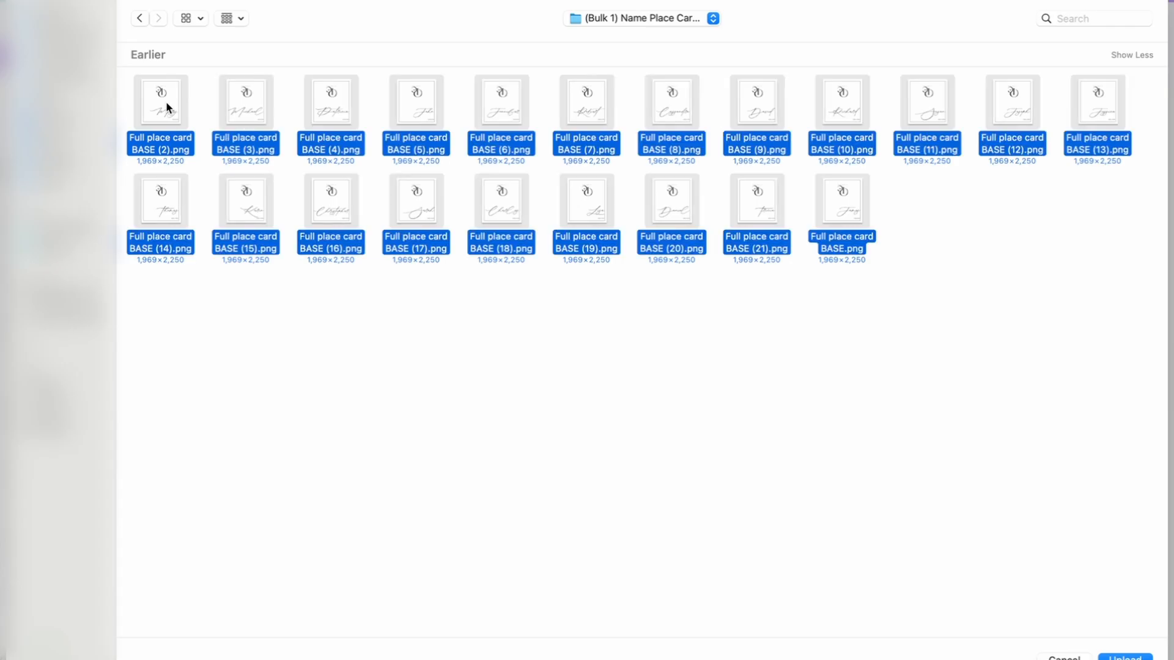
click(941, 273)
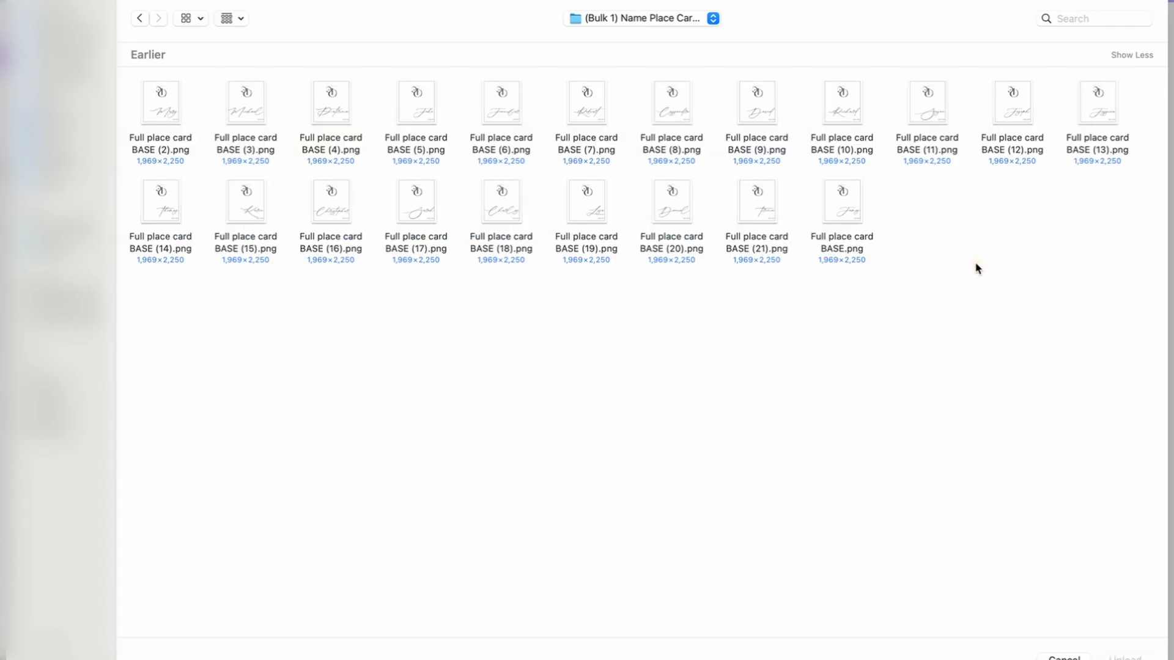
drag(1128, 82, 157, 281)
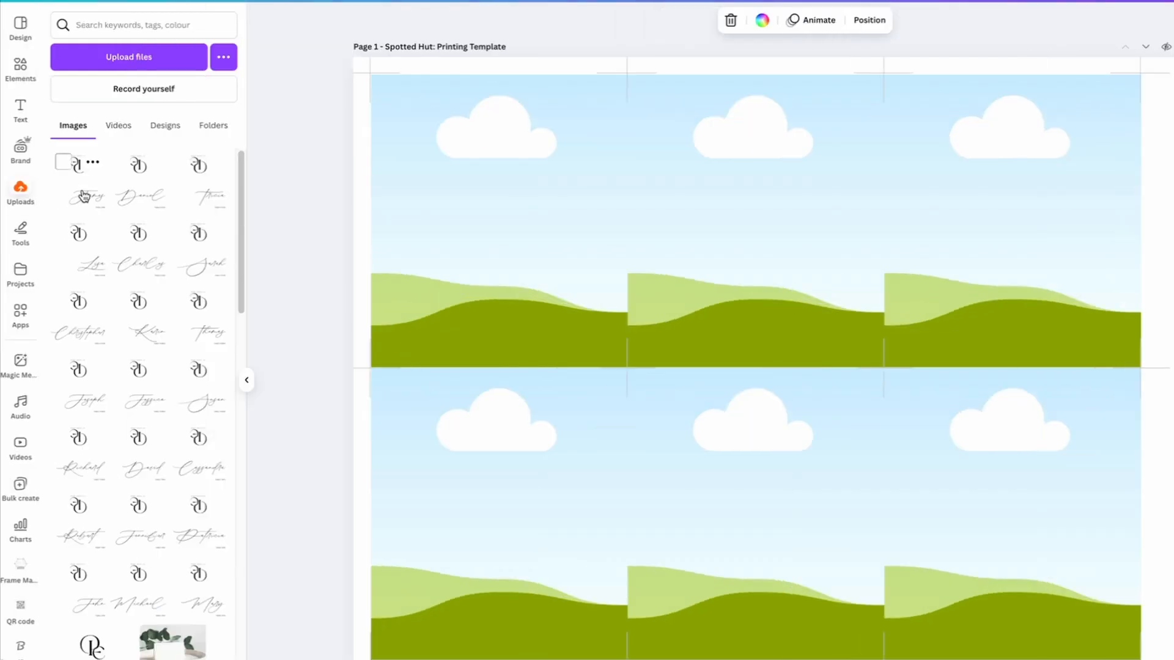
Fill the six frames on page 1 with the first six uploaded place cards in order
drag(84, 194, 474, 190)
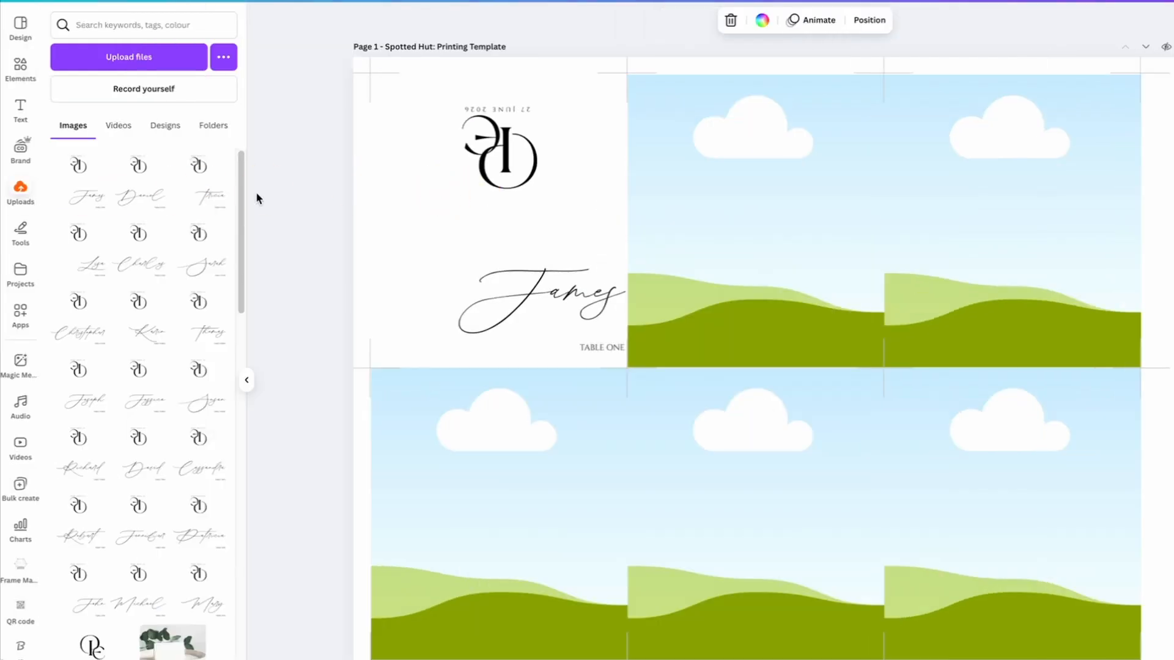
drag(140, 197, 740, 202)
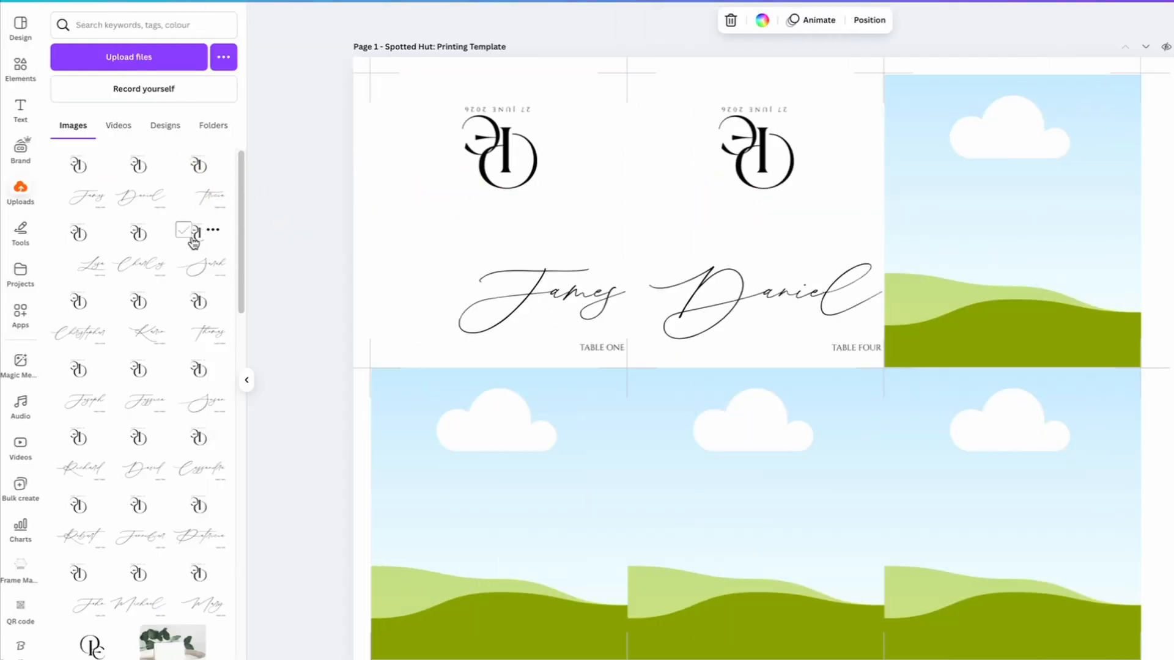
drag(514, 203, 996, 214)
drag(99, 268, 443, 531)
drag(151, 272, 733, 526)
drag(202, 266, 853, 392)
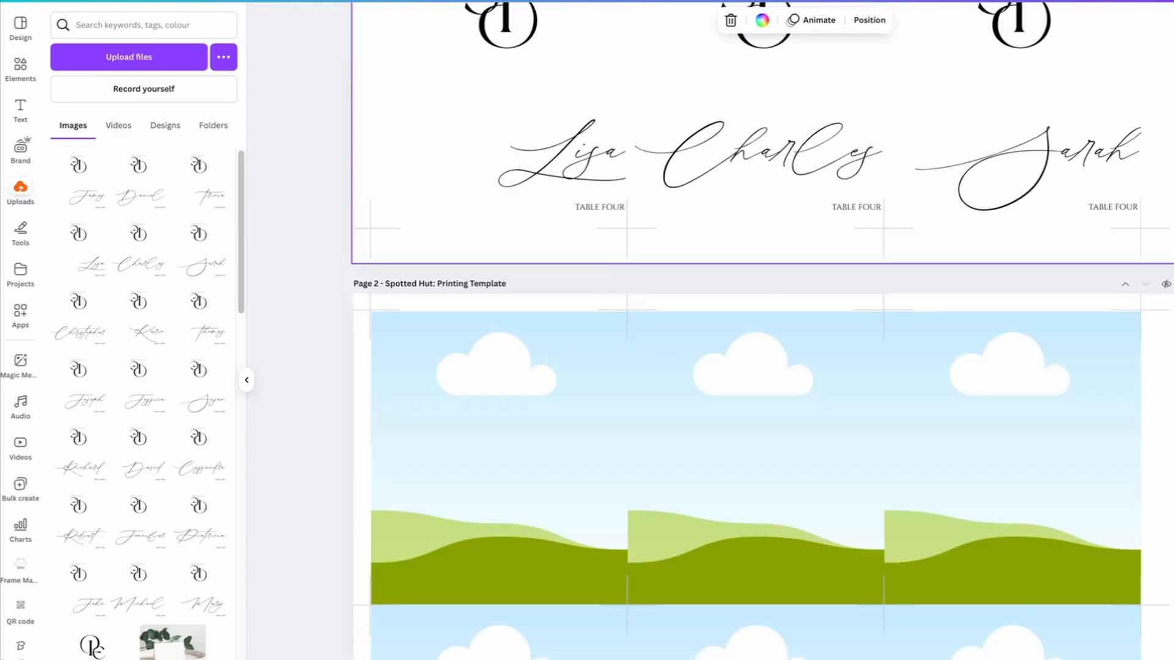
Fill the frames on pages 2 and 3 with the next uploaded place cards and show the pages in grid view
scroll(761, 355, down, 7)
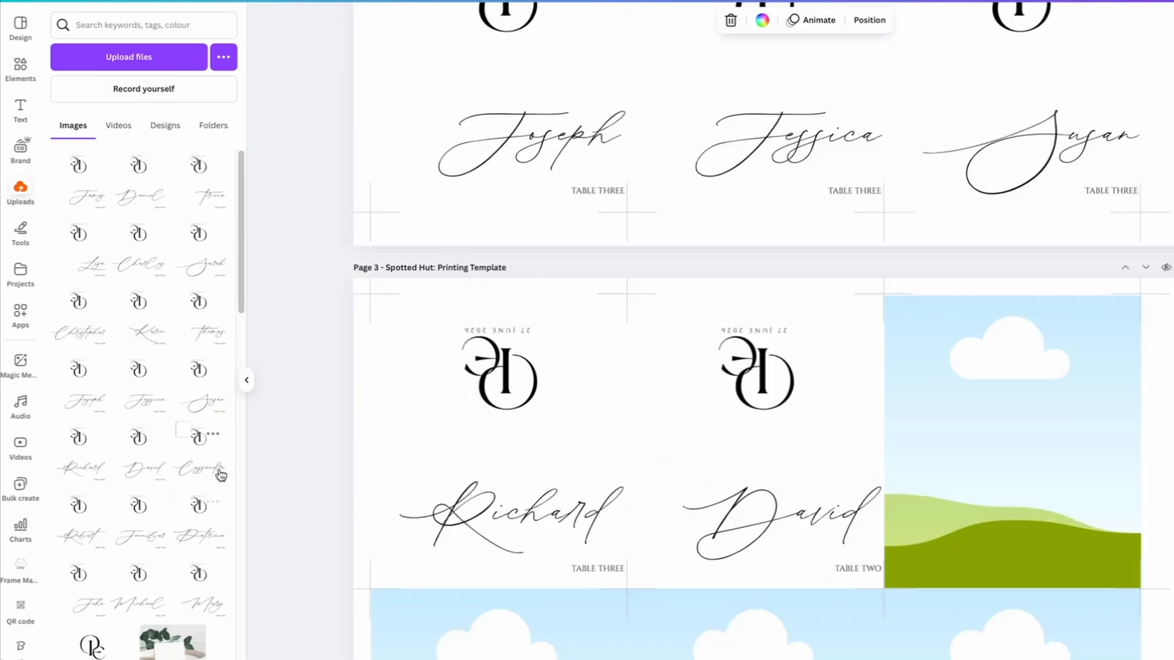
drag(220, 475, 1012, 465)
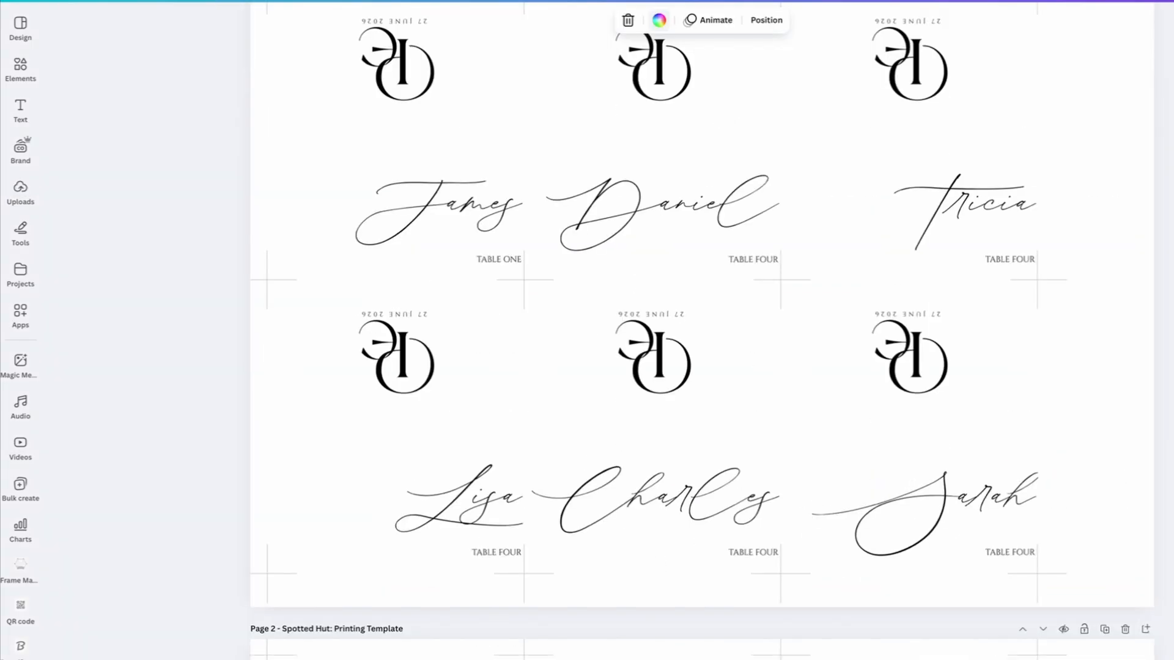
scroll(701, 337, up, 2)
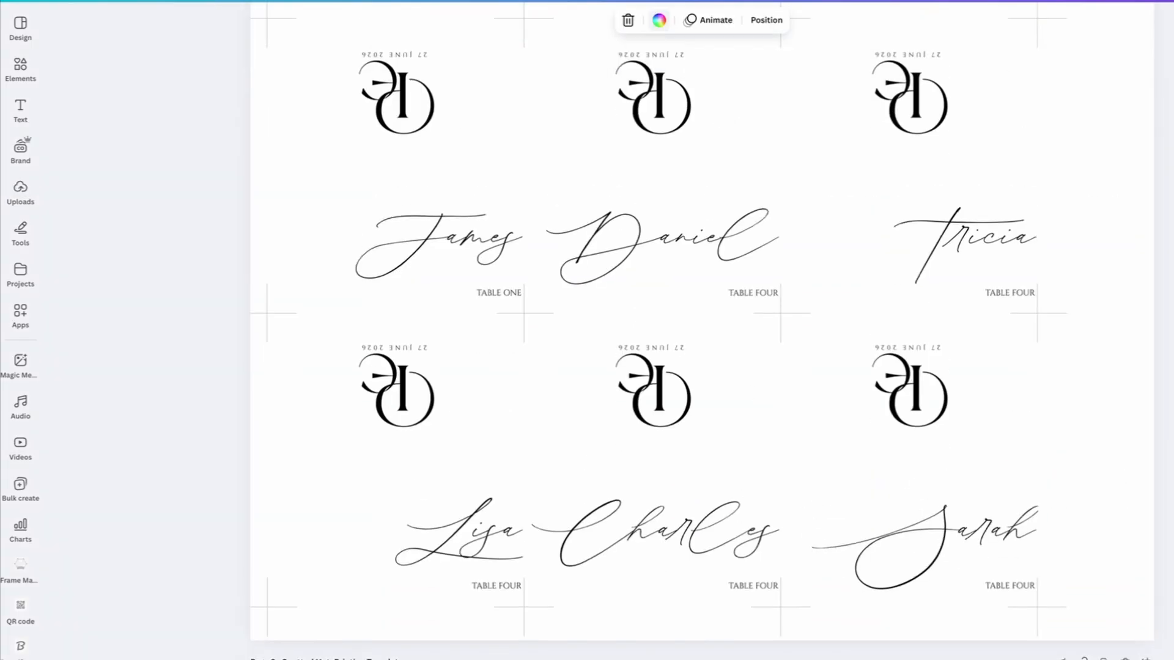
key(super+alt+3)
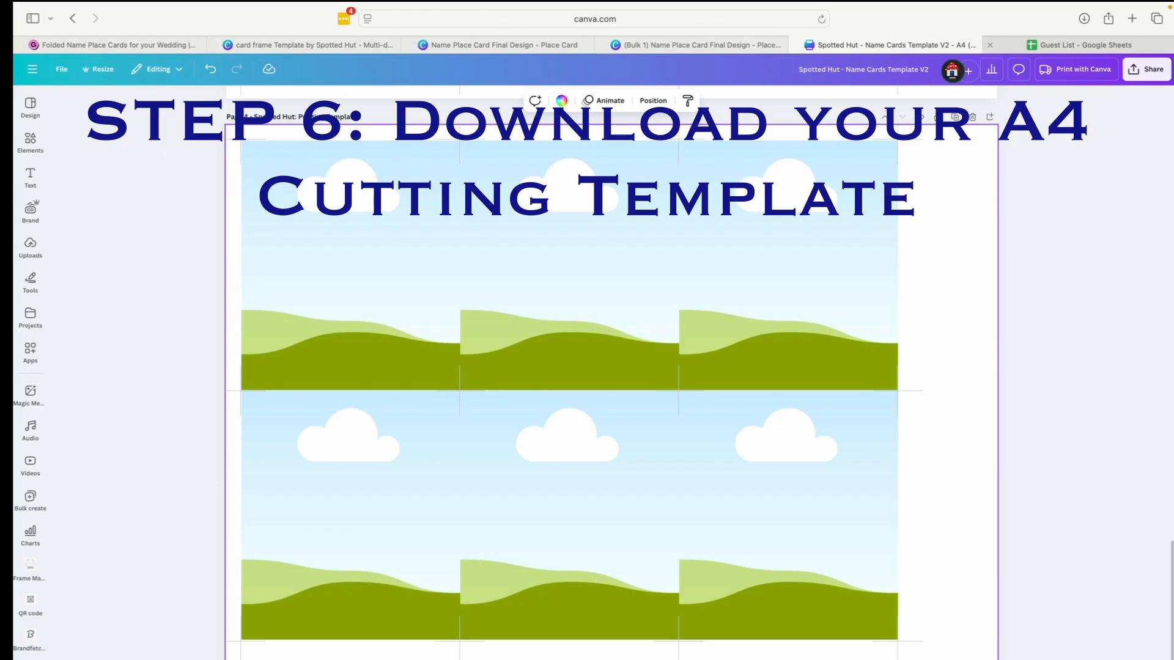
Open the download settings for the A4 cutting template and set the file type to PDF Print
scroll(1026, 419, up, 10)
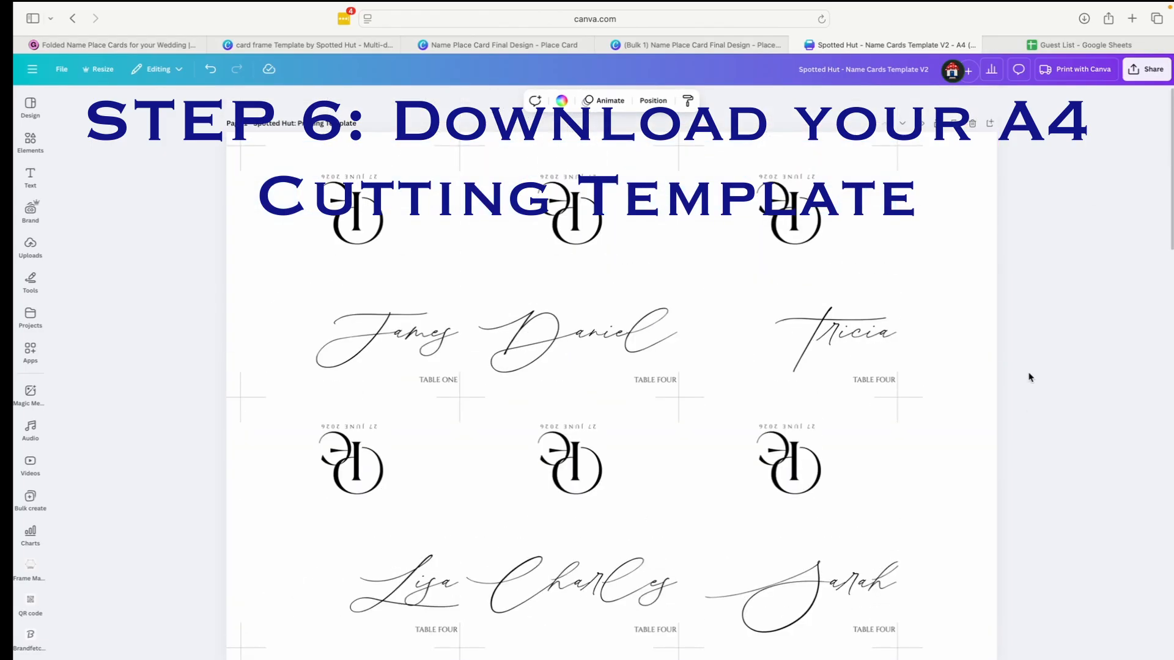
click(1151, 76)
click(1000, 297)
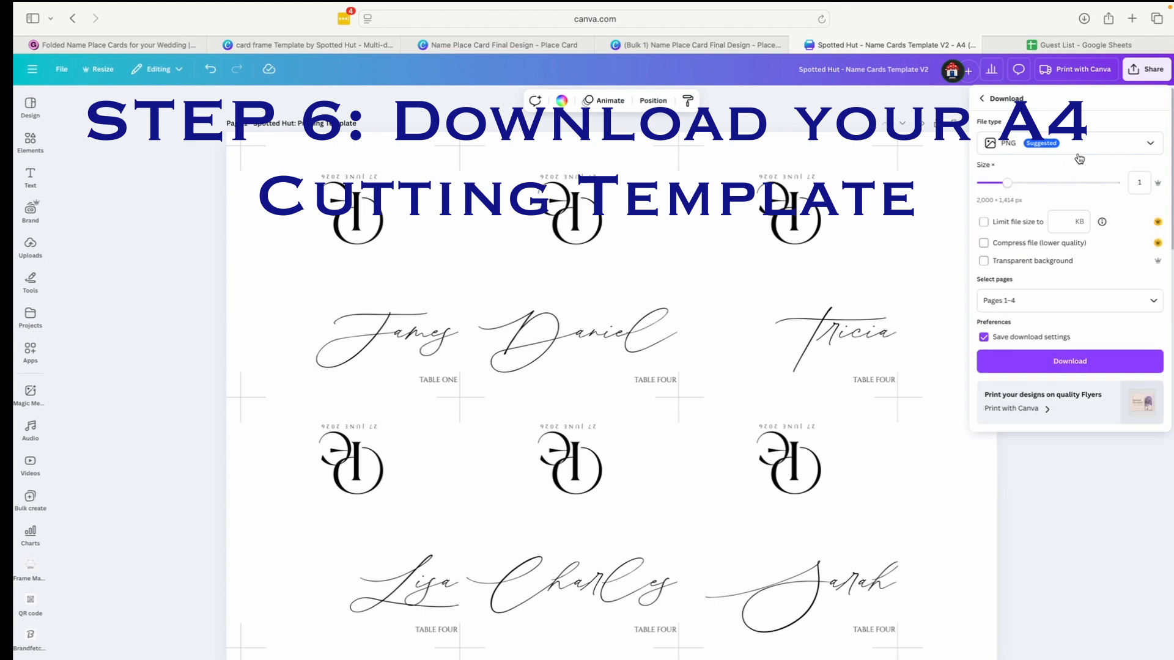
click(1079, 147)
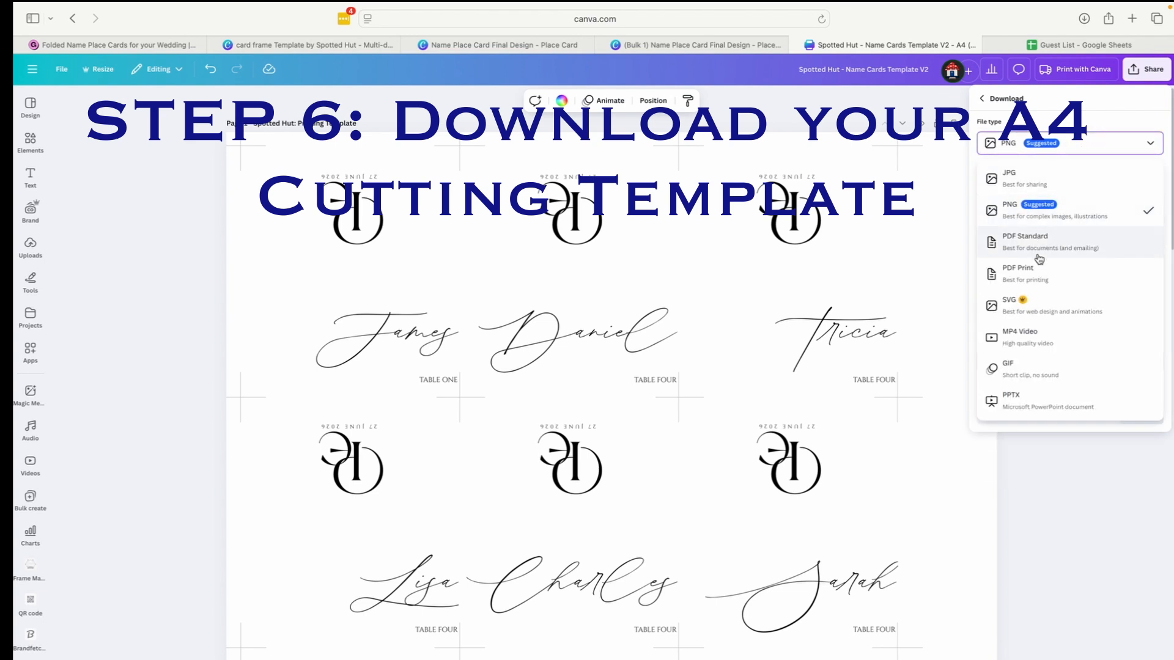
click(1049, 275)
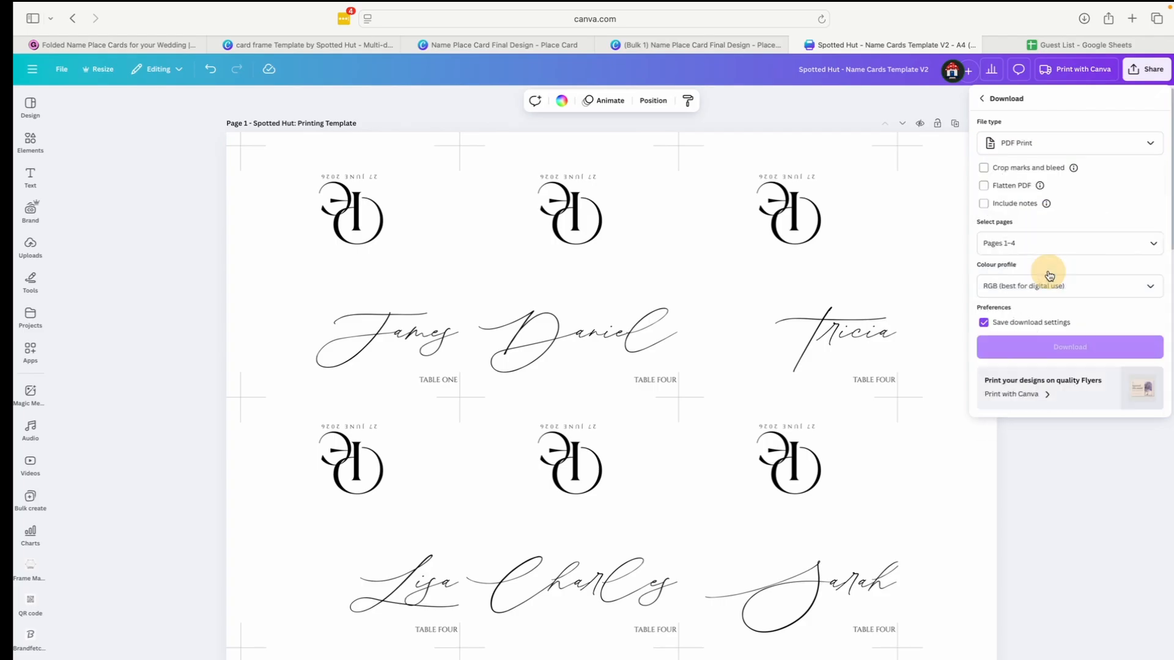
click(1076, 146)
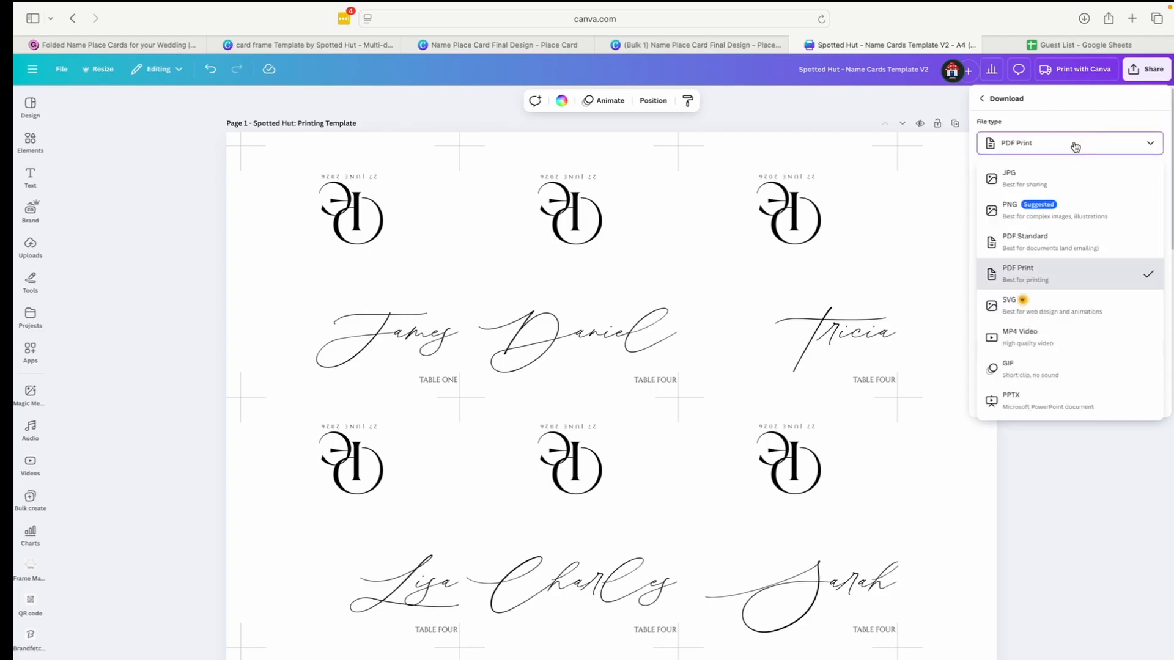
click(1066, 276)
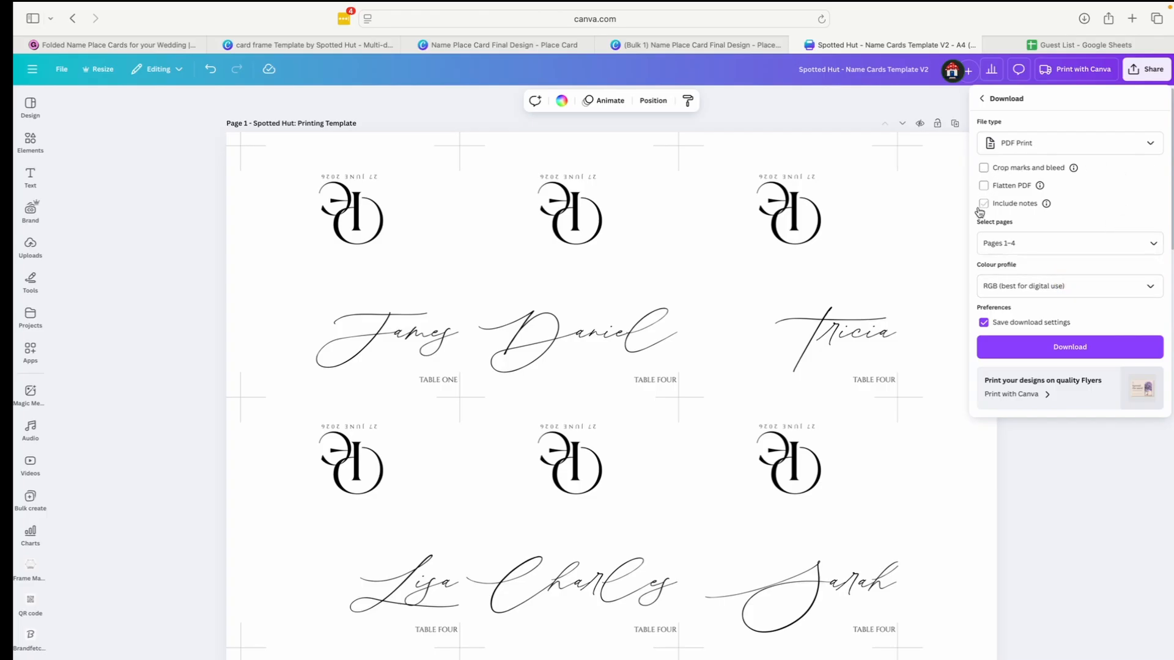
Select all pages (1-4), keep the RGB colour profile, and download the cutting template as a PDF
click(1028, 247)
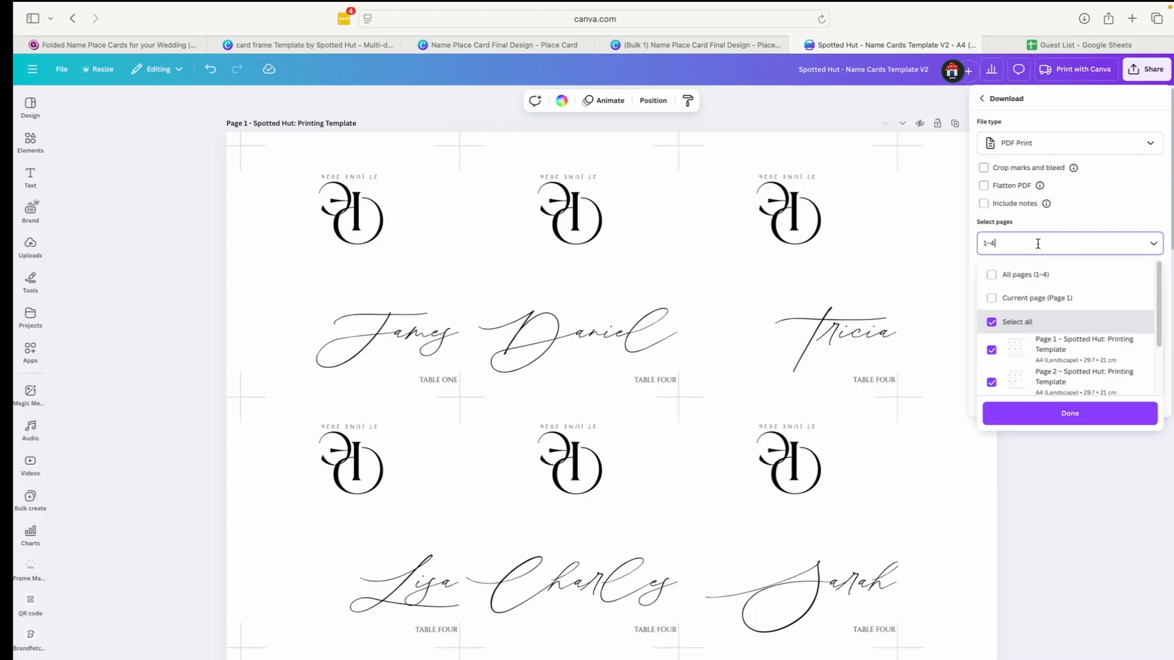
click(1033, 276)
click(1099, 215)
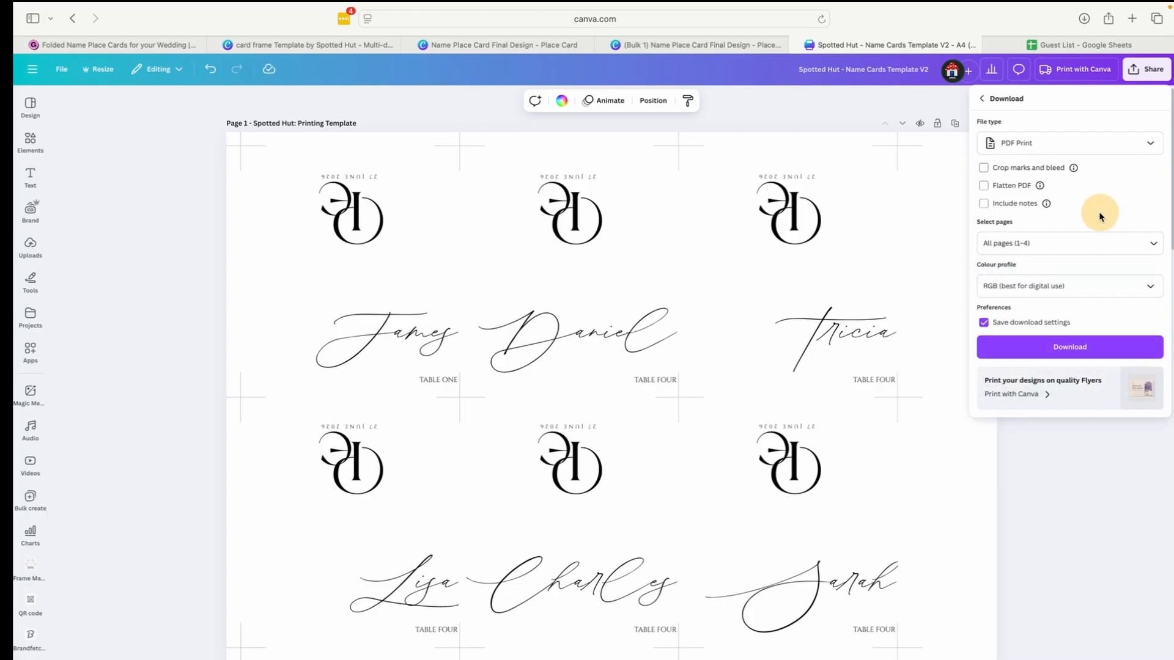
click(1080, 291)
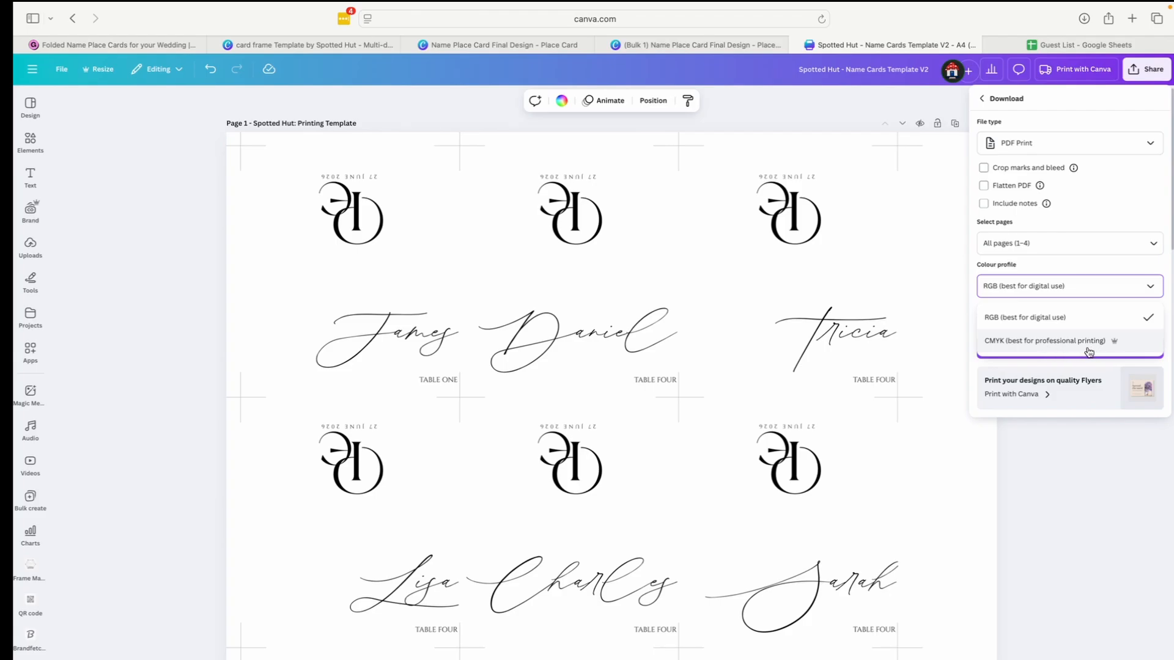
click(666, 356)
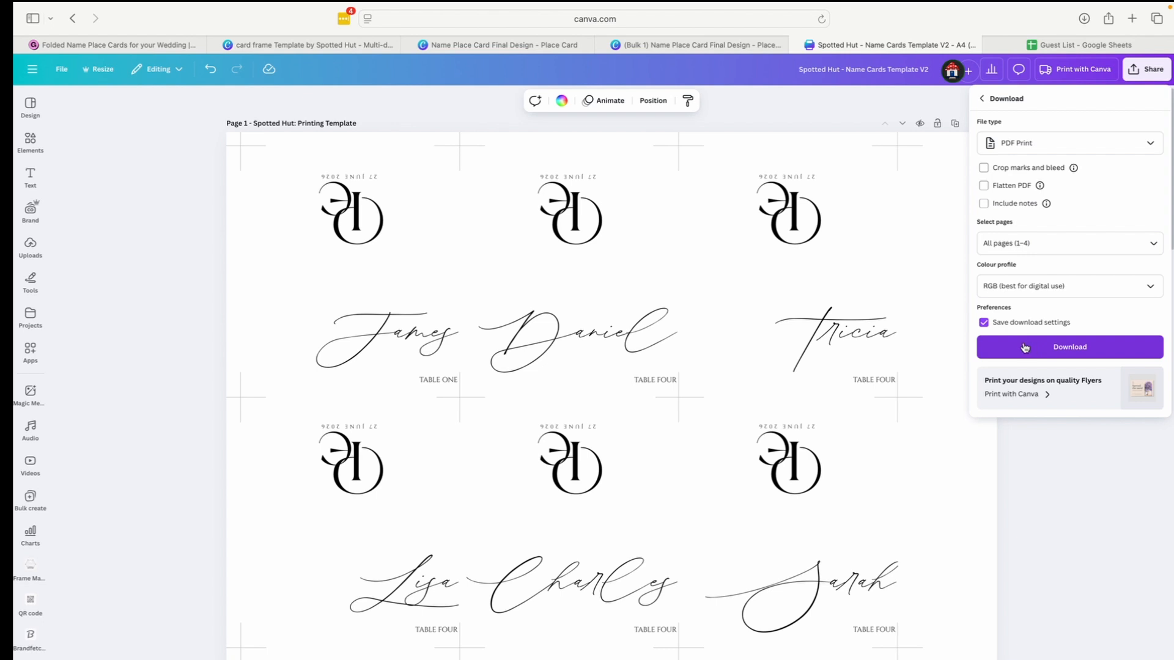
click(1025, 347)
click(707, 406)
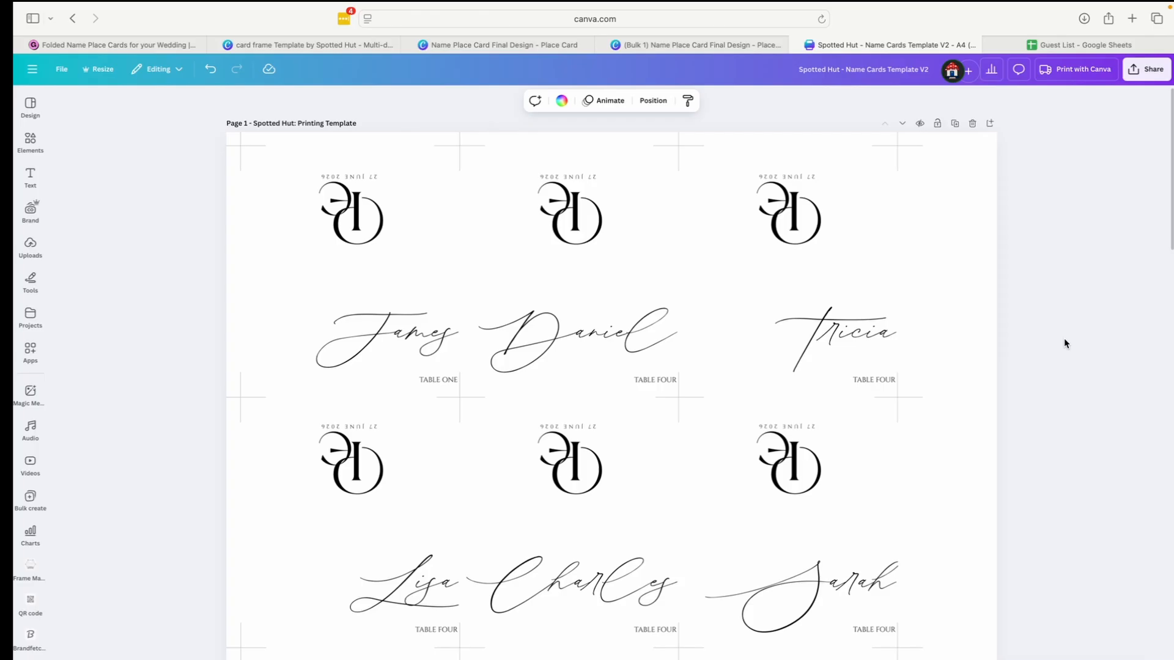
scroll(1074, 301, down, 3)
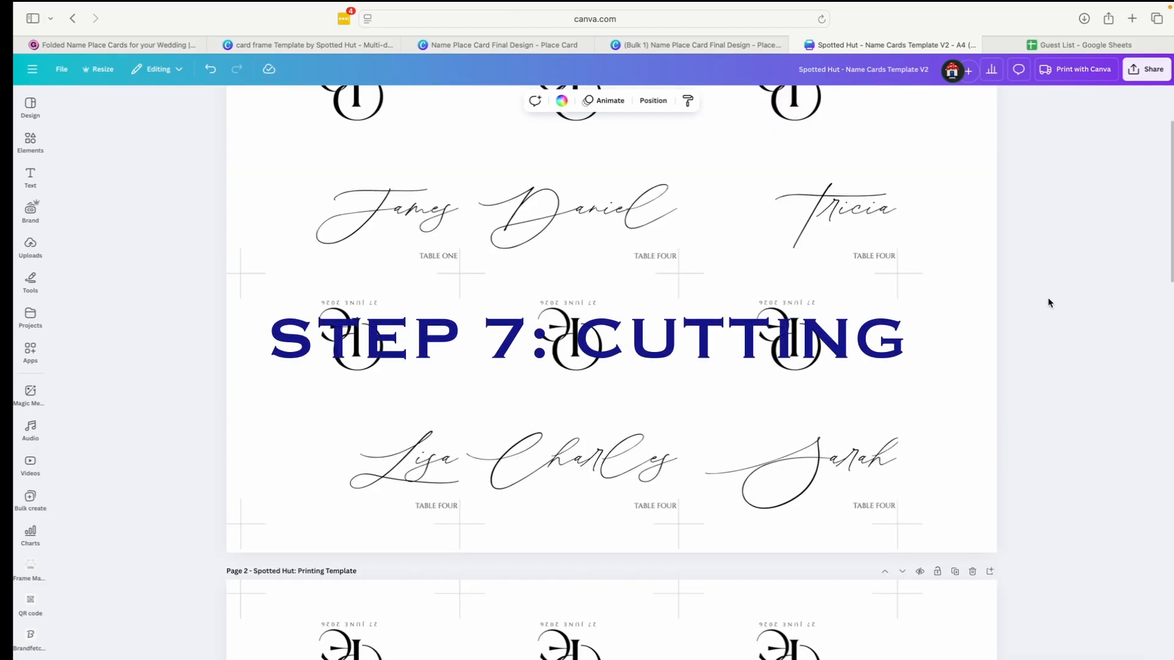
scroll(1049, 303, up, 3)
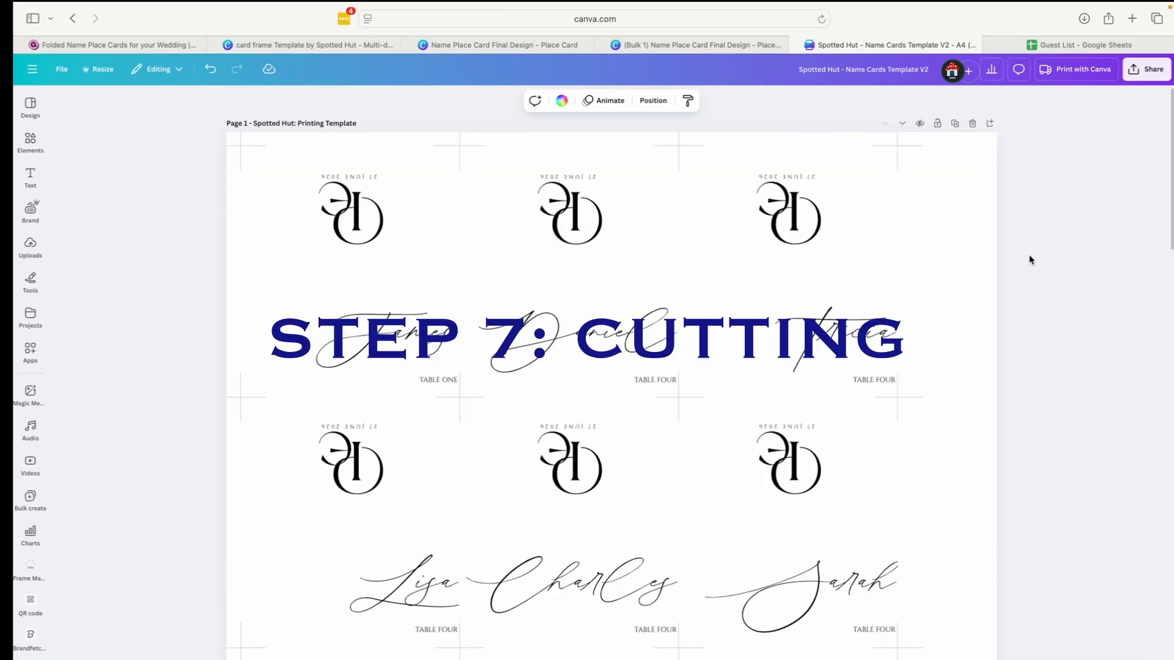